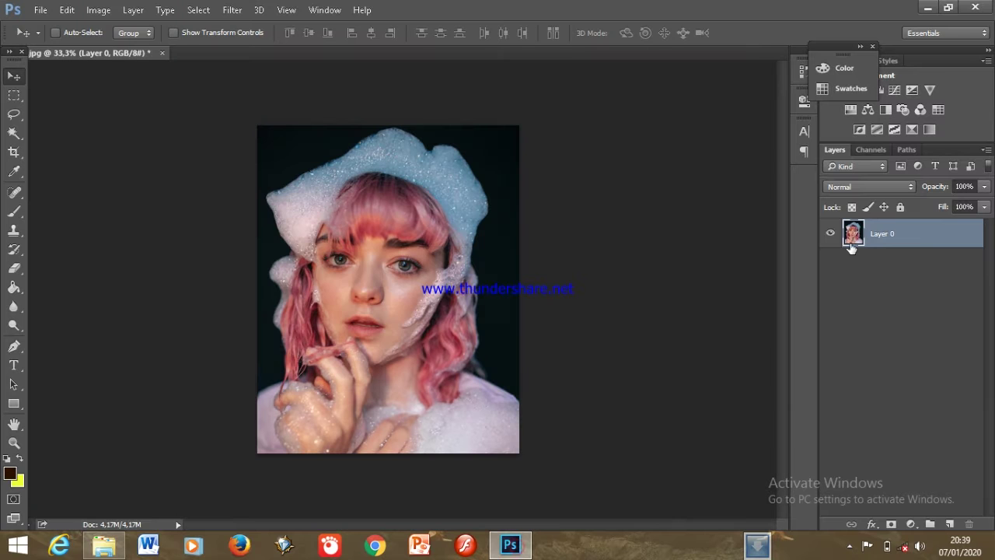
# Duplicate the portrait layer and push the first upper eyelid up in Liquify
pyautogui.hotkey('ctrl', 'j')
pyautogui.click(230, 11)
pyautogui.click(257, 116)
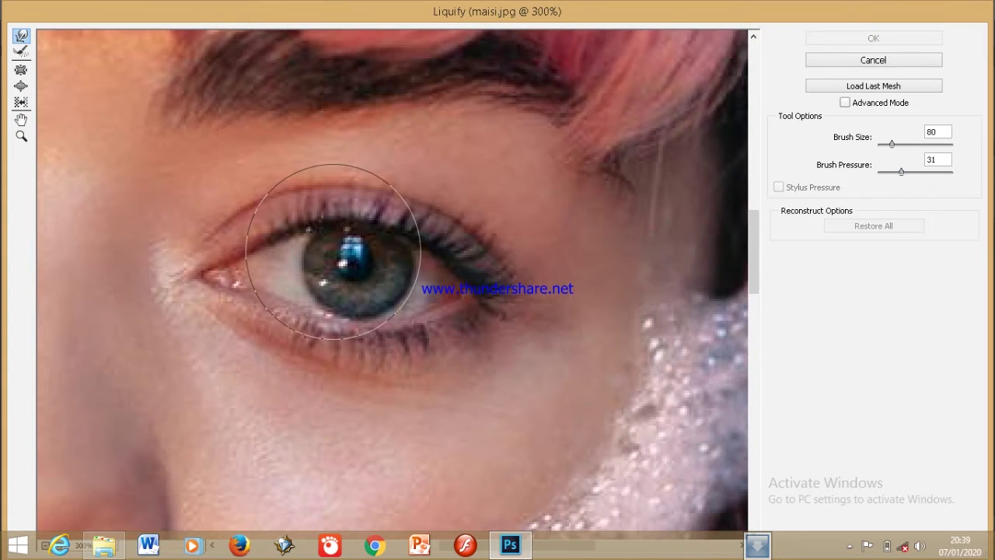
pyautogui.moveTo(333, 251); pyautogui.dragTo(346, 169)
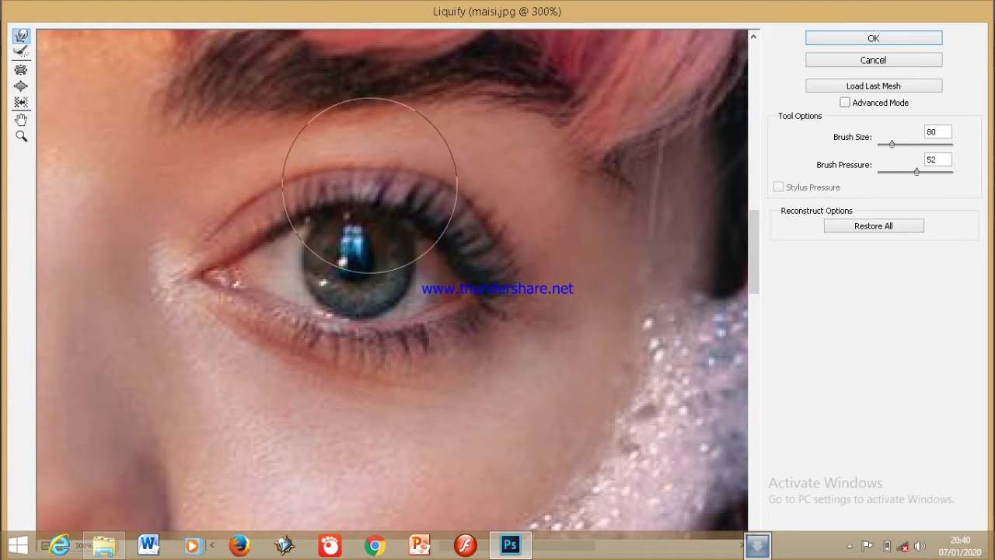
pyautogui.press('[')
pyautogui.press('[')
pyautogui.press('[')
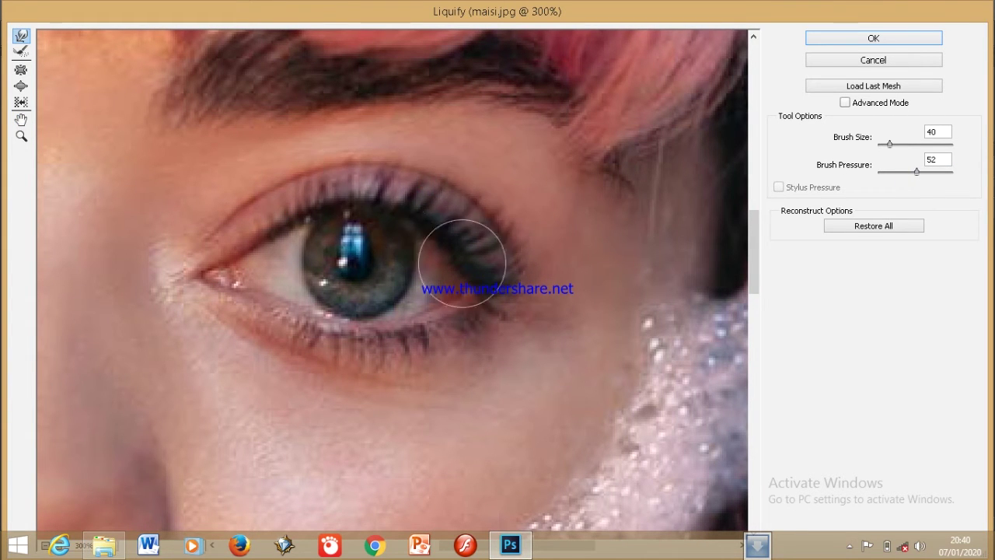
pyautogui.press(']')
pyautogui.press(']')
pyautogui.press(']')
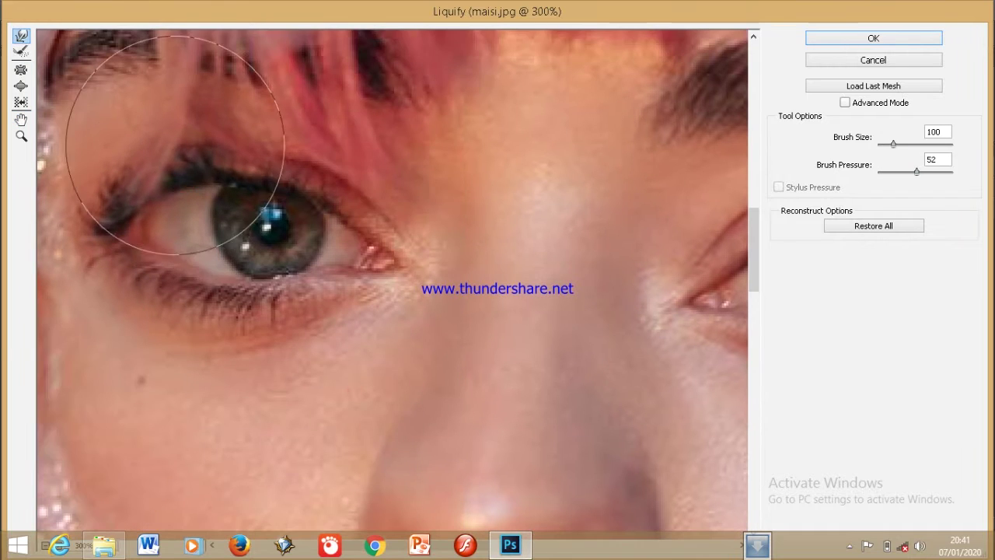
# Lift the other eye and reshape its lower lid, ending with a 125 brush
pyautogui.moveTo(175, 144); pyautogui.dragTo(289, 111)
pyautogui.press('[')
pyautogui.press('[')
pyautogui.press('[')
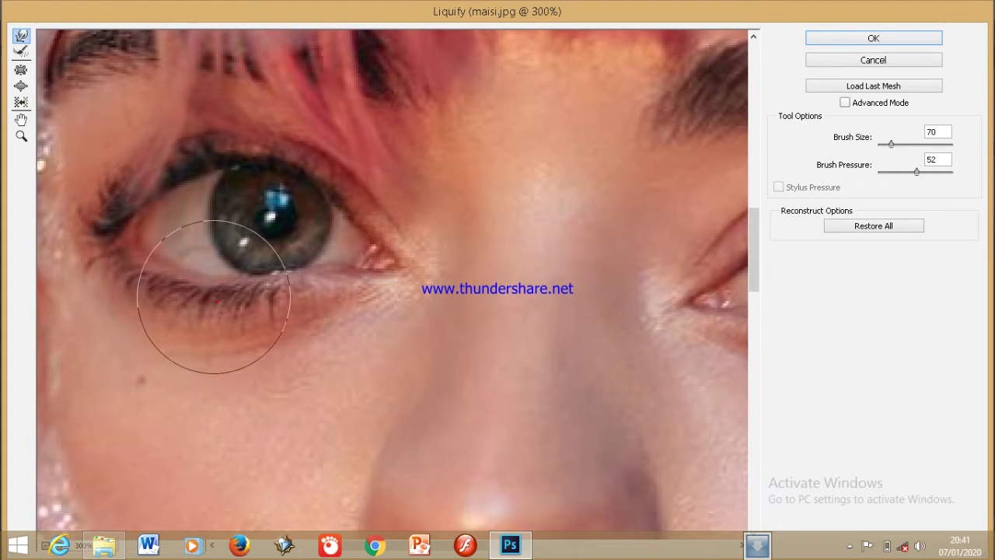
pyautogui.moveTo(99, 189); pyautogui.dragTo(99, 277)
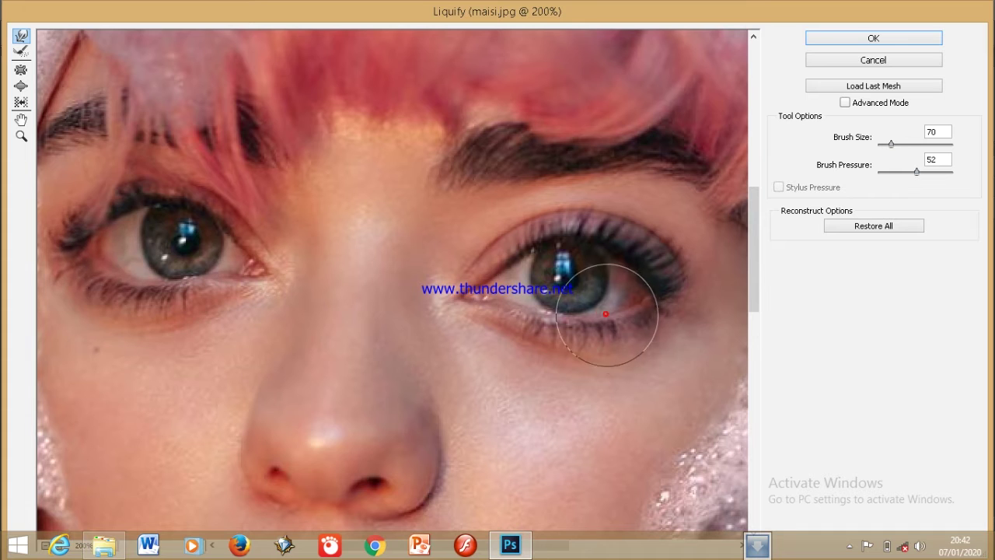
pyautogui.press(']')
pyautogui.press(']')
pyautogui.press(']')
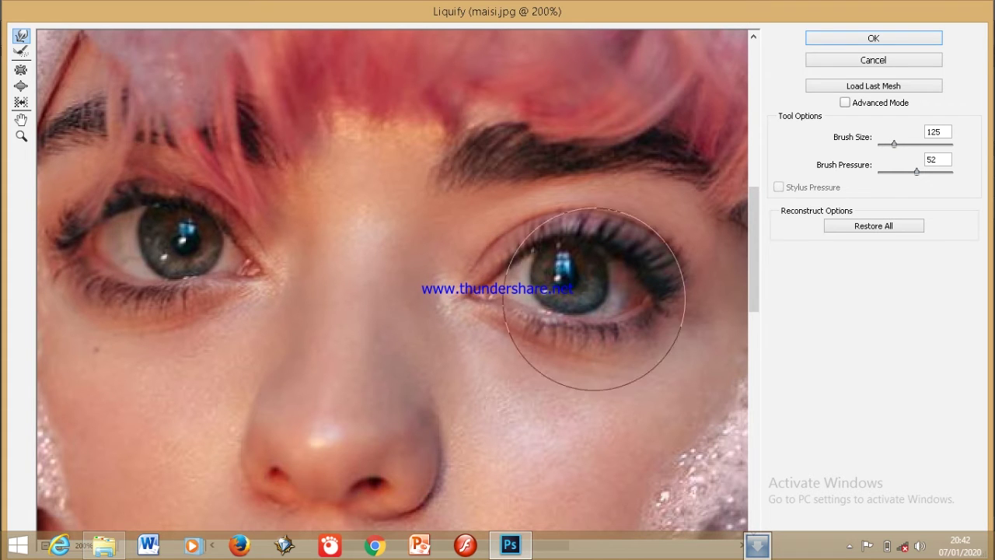
# Widen the outer eye corner, reshape the right eyebrow and push pink hair over the other
pyautogui.moveTo(595, 299); pyautogui.dragTo(691, 271)
pyautogui.press('[')
pyautogui.press('[')
pyautogui.press('[')
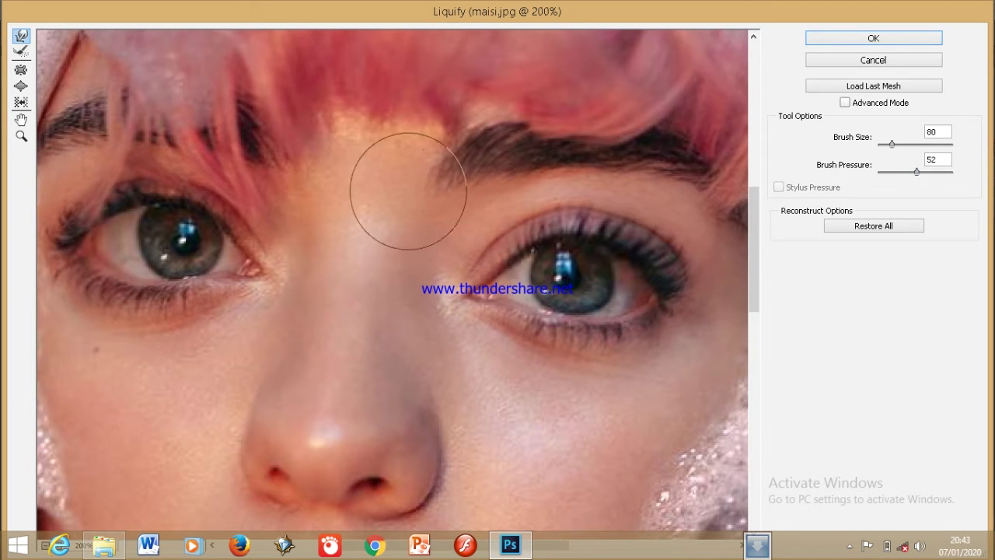
pyautogui.moveTo(222, 262); pyautogui.dragTo(86, 254)
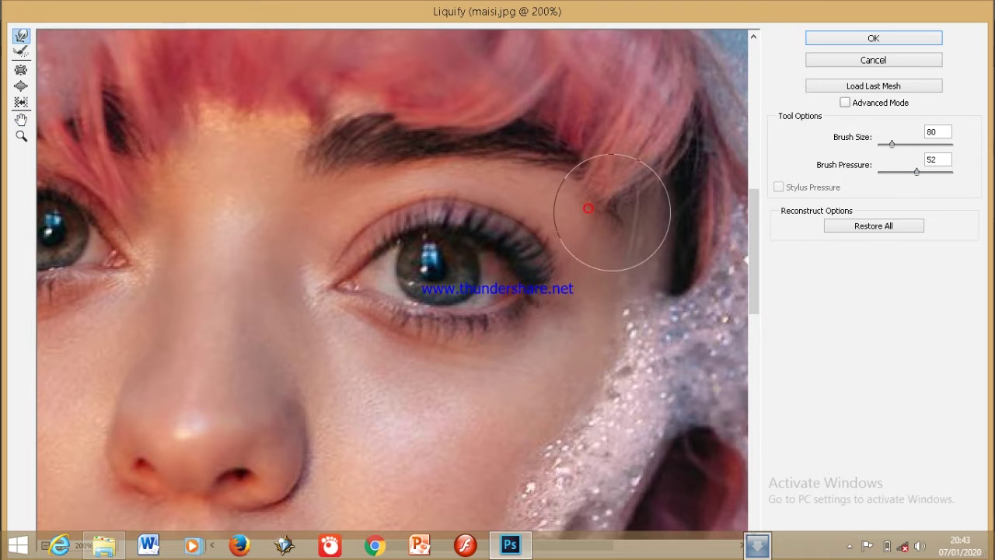
pyautogui.moveTo(335, 144)
pyautogui.mouseDown()
pyautogui.moveTo(411, 122)
pyautogui.moveTo(706, 208)
pyautogui.mouseUp()
pyautogui.moveTo(265, 230)
pyautogui.mouseDown()
pyautogui.moveTo(343, 202)
pyautogui.moveTo(422, 210)
pyautogui.mouseUp()
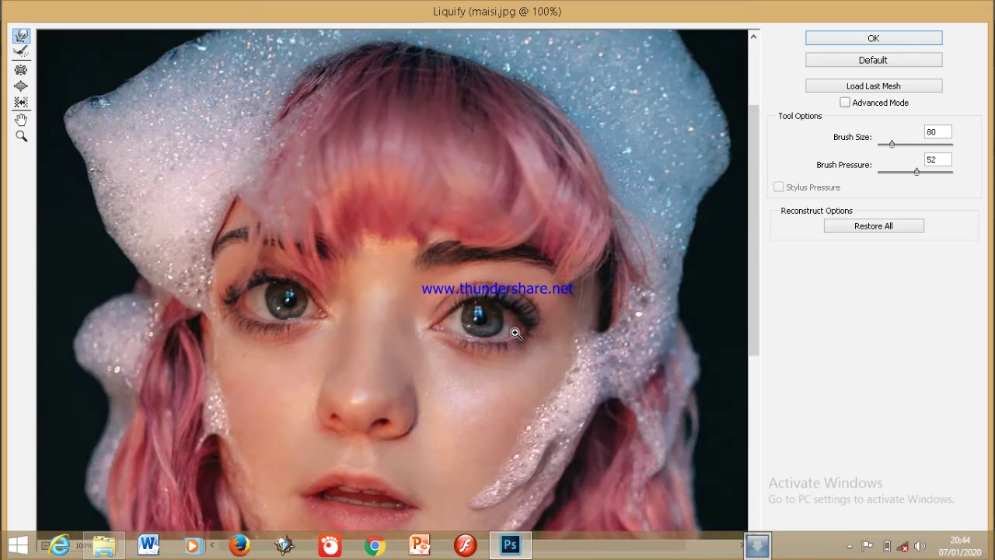
# Shrink the nose with the Pucker tool, then return to Forward Warp
pyautogui.hotkey('ctrl', '-')
pyautogui.hotkey('ctrl', '+')
pyautogui.press('s')
pyautogui.click(310, 288)
pyautogui.press('w')
# Reshape the lips with the warp brush, undo one stroke, and zoom to check the face
pyautogui.press('[')
pyautogui.press('[')
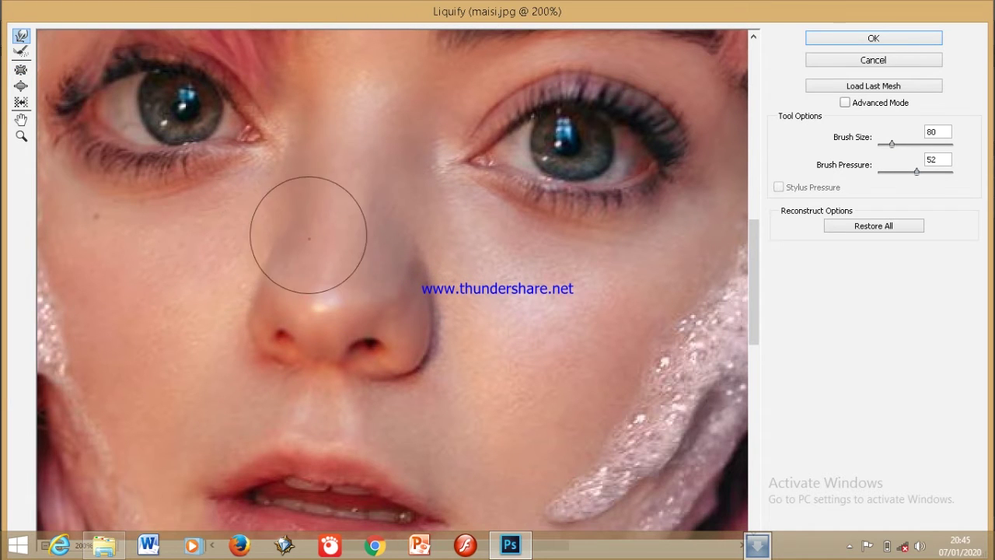
pyautogui.scroll(1, 308, 205)
pyautogui.scroll(-8, 398, 170)
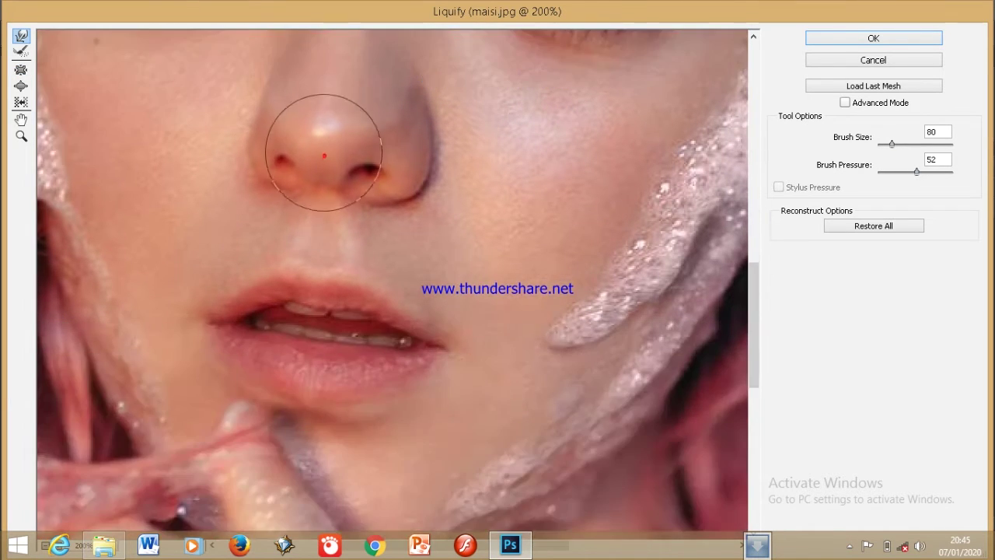
pyautogui.scroll(-2, 311, 133)
pyautogui.moveTo(319, 137); pyautogui.dragTo(349, 147)
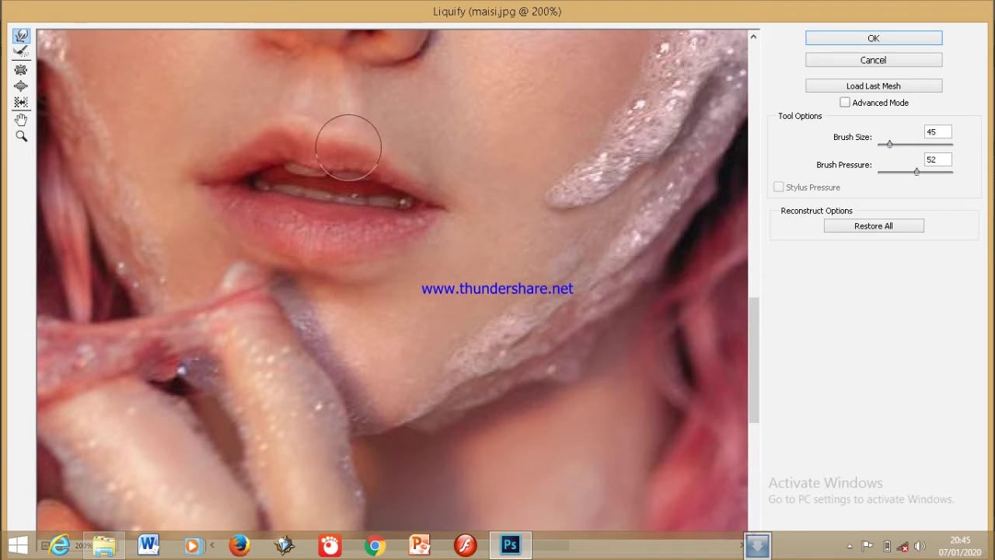
pyautogui.hotkey('ctrl', 'z')
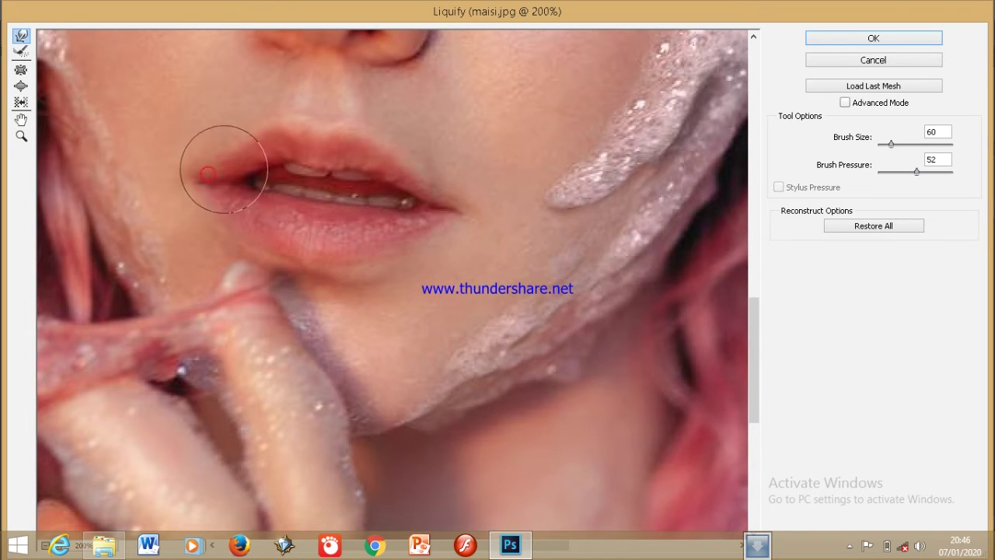
pyautogui.press(']')
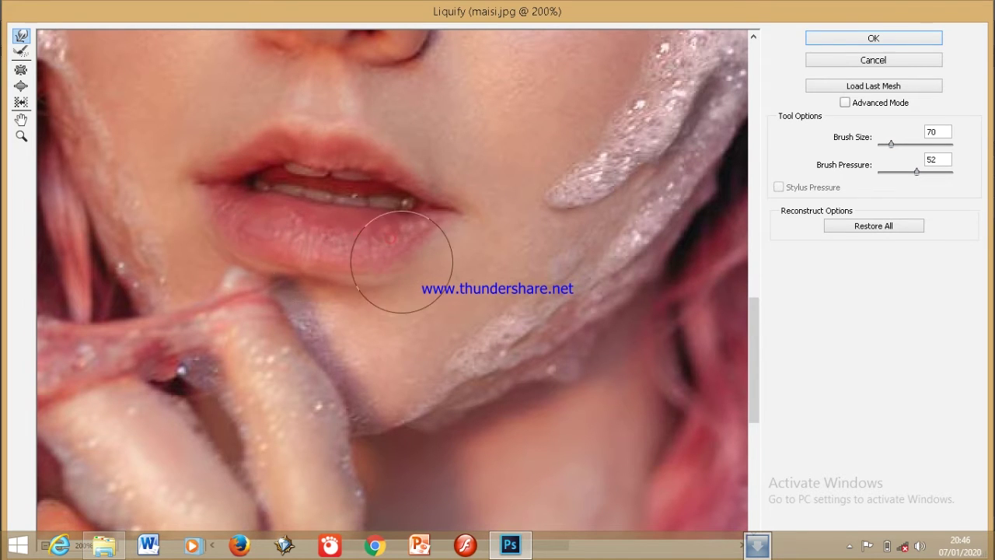
pyautogui.hotkey('ctrl', '0')
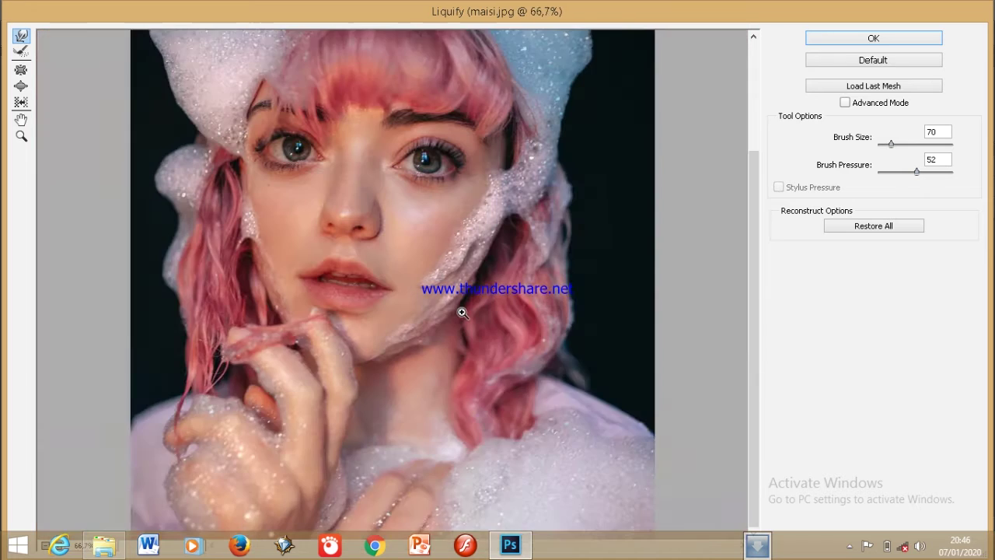
pyautogui.hotkey('ctrl', '+')
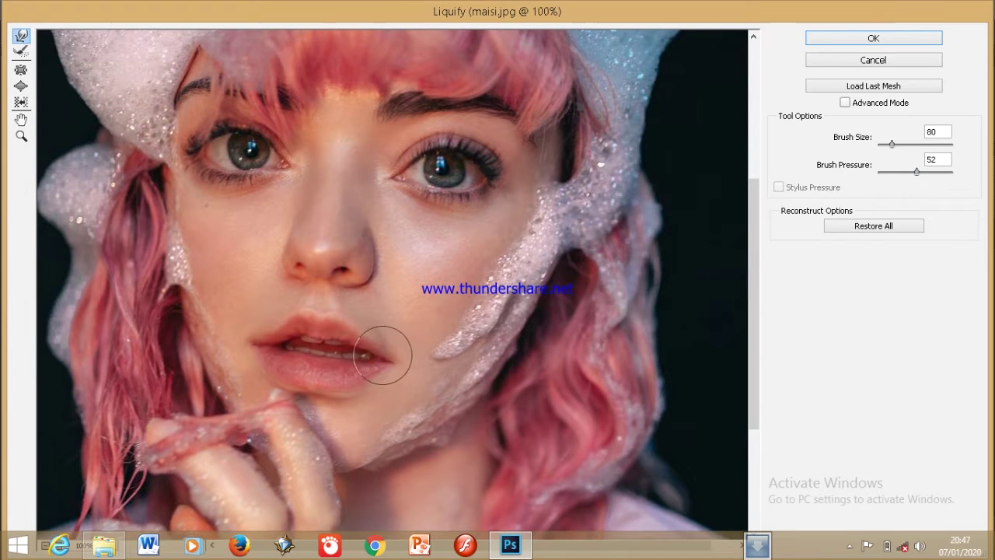
# Apply the Liquify changes, then reopen Liquify and close it without new edits
pyautogui.click(862, 35)
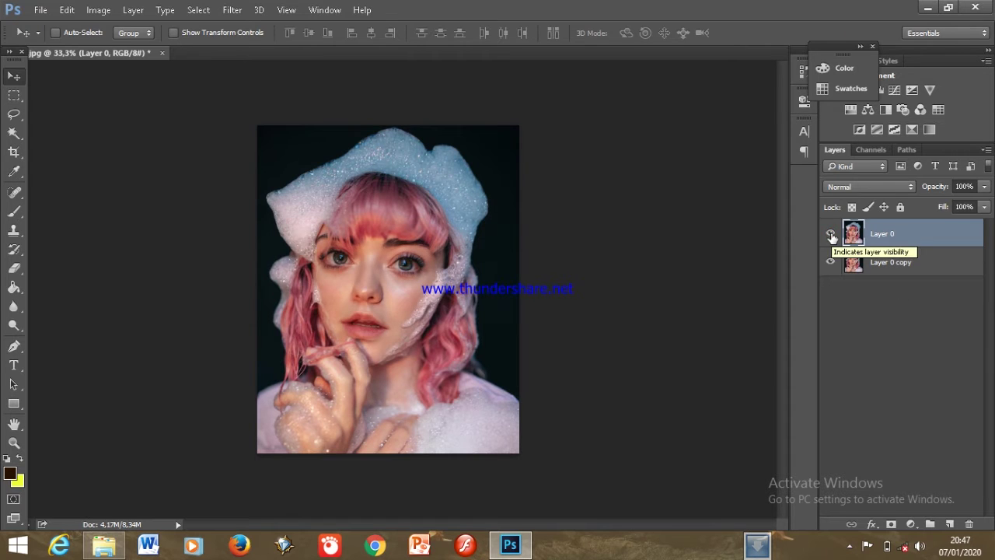
pyautogui.click(232, 9)
pyautogui.click(257, 122)
pyautogui.hotkey('ctrl', '+')
pyautogui.hotkey('ctrl', '+')
pyautogui.hotkey('ctrl', '+')
pyautogui.scroll(3, 607, 172)
pyautogui.press(']')
pyautogui.press(']')
pyautogui.press(']')
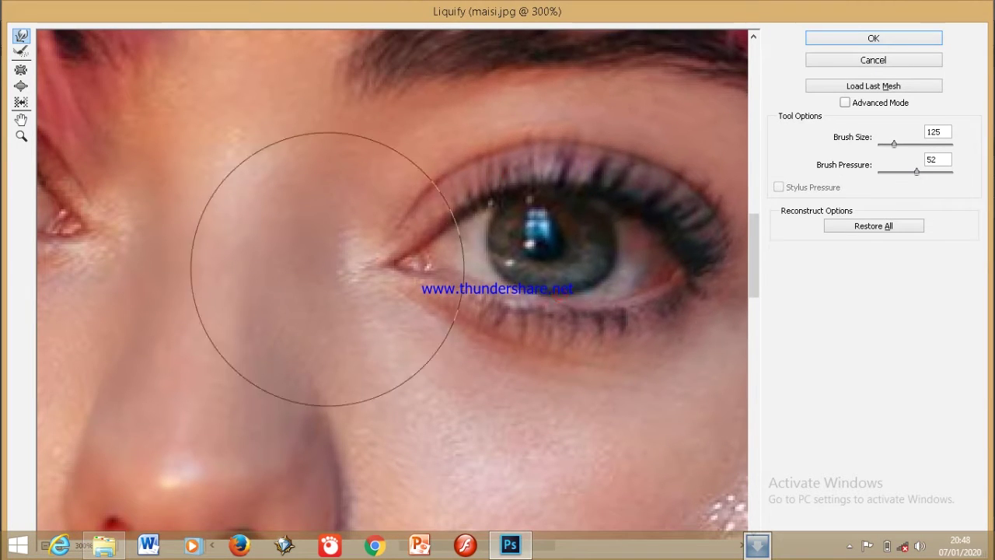
pyautogui.hscroll(-5, 296, 252)
pyautogui.scroll(-1, 202, 249)
pyautogui.scroll(-1, 311, 249)
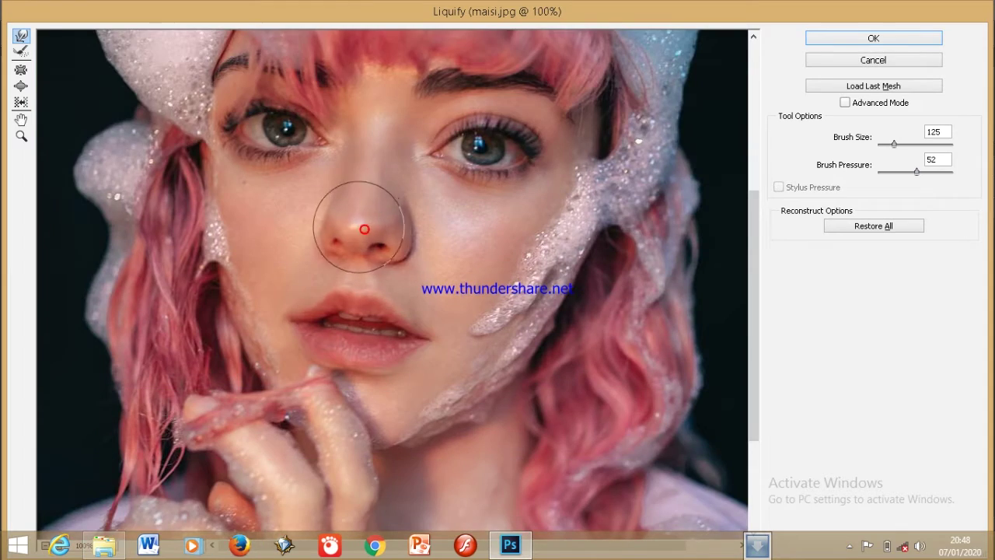
pyautogui.press('Return')
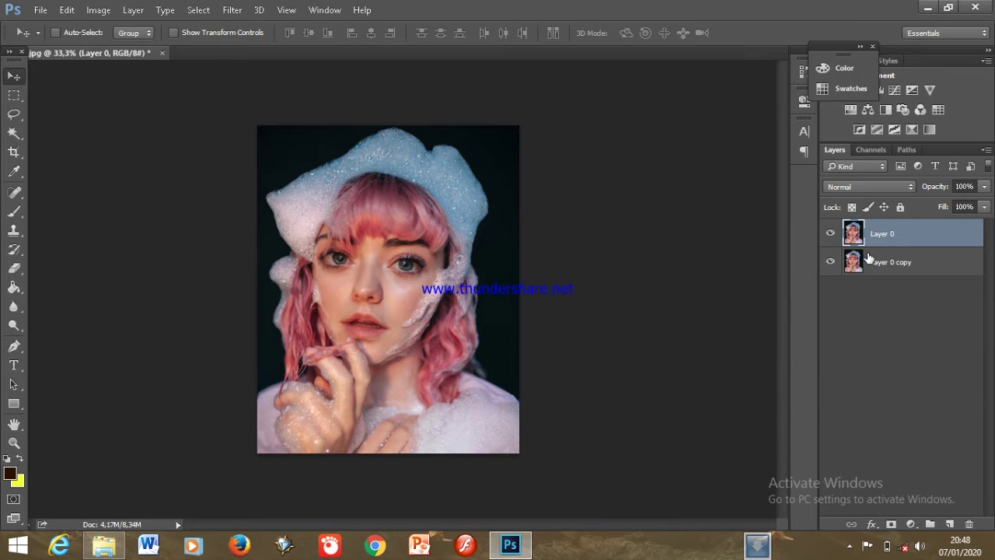
# Duplicate the layer twice, creating Layer 0 copy 2 and Layer 0 copy 3
pyautogui.click(869, 258)
pyautogui.hotkey('ctrl', 'j')
pyautogui.click(891, 233)
pyautogui.hotkey('ctrl', 'j')
# Select the Brush tool in Clear mode and zoom out to the whole portrait
pyautogui.hotkey('ctrl', '+')
pyautogui.hotkey('ctrl', '+')
pyautogui.hotkey('ctrl', '+')
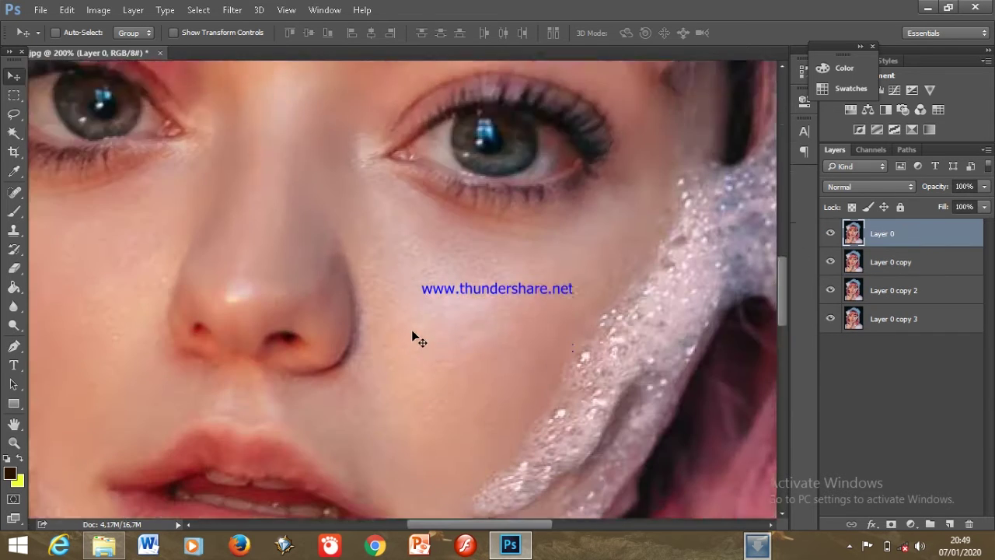
pyautogui.press('b')
pyautogui.scroll(-5, 413, 334)
pyautogui.click(62, 33)
pyautogui.press('Escape')
pyautogui.hotkey('ctrl', '-')
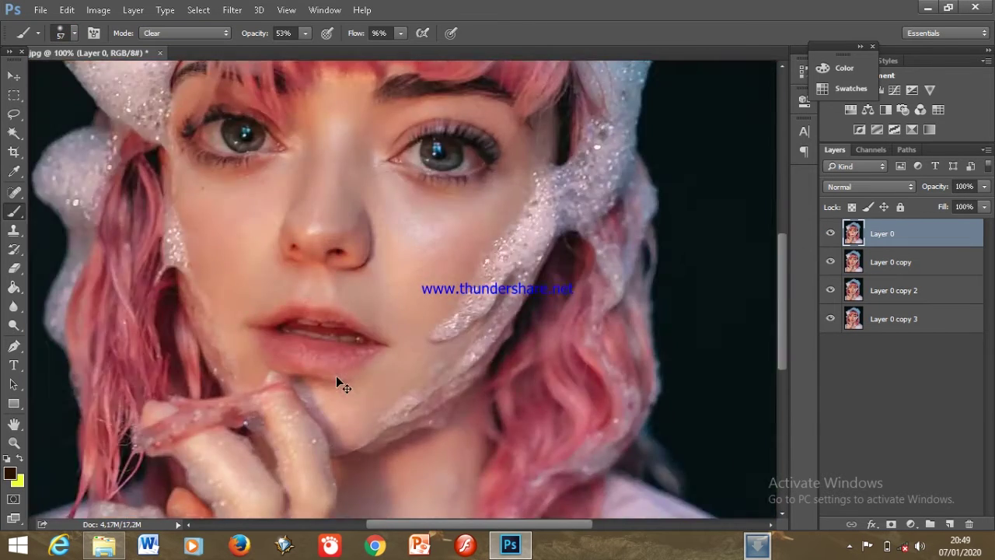
pyautogui.hotkey('ctrl', '+')
pyautogui.hotkey('ctrl', '-')
pyautogui.hotkey('ctrl', '-')
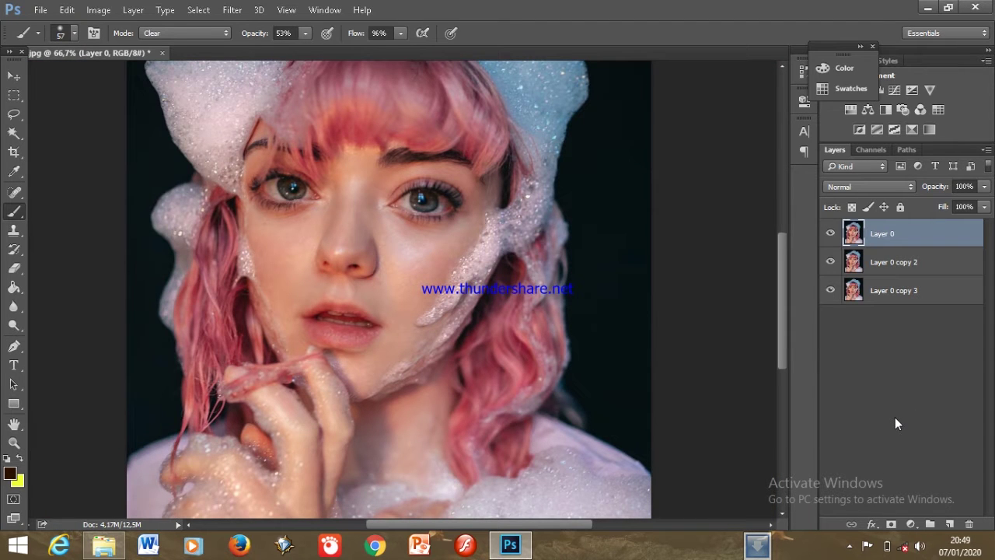
# Restore the removed Layer 0 copy and load the Mixer Brush with a sampled skin pink
pyautogui.hotkey('ctrl', 'z')
pyautogui.rightClick(14, 211)
pyautogui.click(86, 250)
pyautogui.click(120, 33)
pyautogui.click(458, 262)
pyautogui.click(939, 144)
# Zoom to 200% and set the mixer brush to size 90 with 52% wetness
pyautogui.hotkey('ctrl', '+')
pyautogui.hotkey('ctrl', '+')
pyautogui.scroll(3, 439, 196)
pyautogui.press('[')
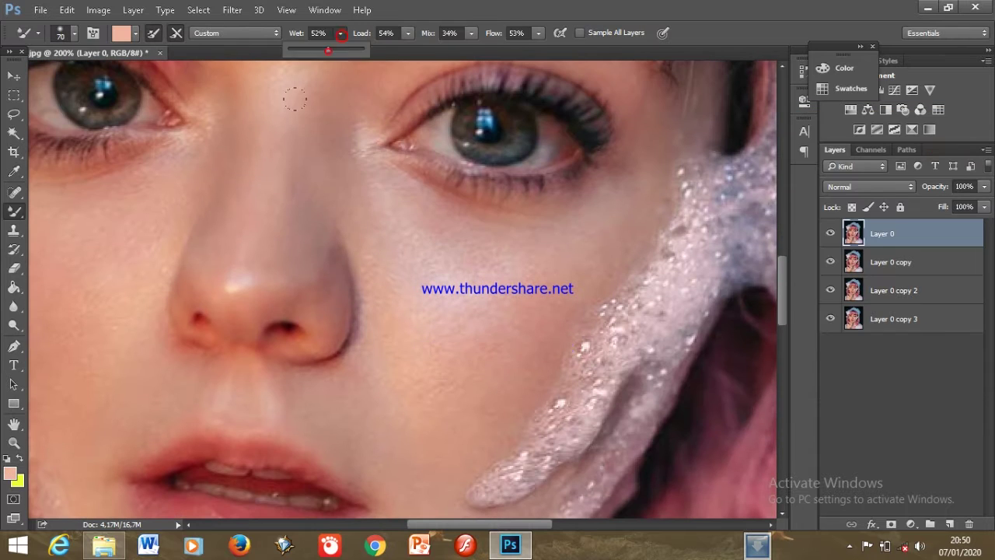
pyautogui.press('5')
pyautogui.press('2')
pyautogui.press(']')
pyautogui.press(']')
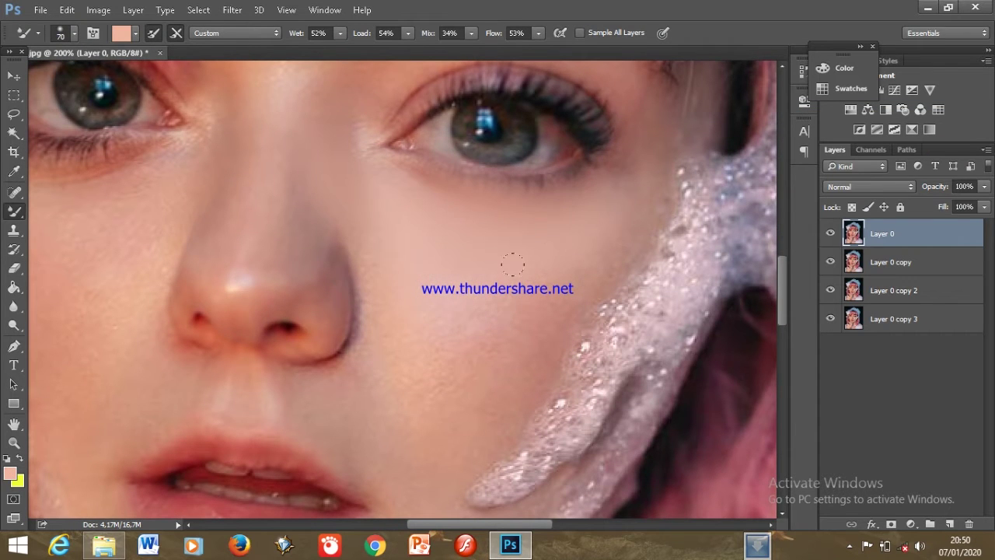
pyautogui.scroll(-2, 362, 188)
pyautogui.scroll(-1, 386, 278)
pyautogui.scroll(-3, 387, 275)
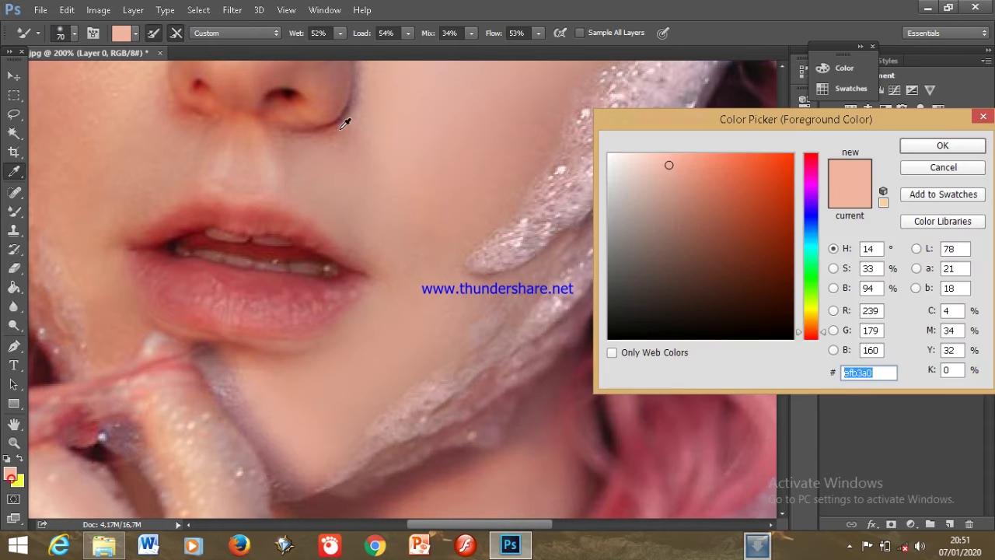
pyautogui.scroll(2, 355, 195)
pyautogui.scroll(5, 257, 233)
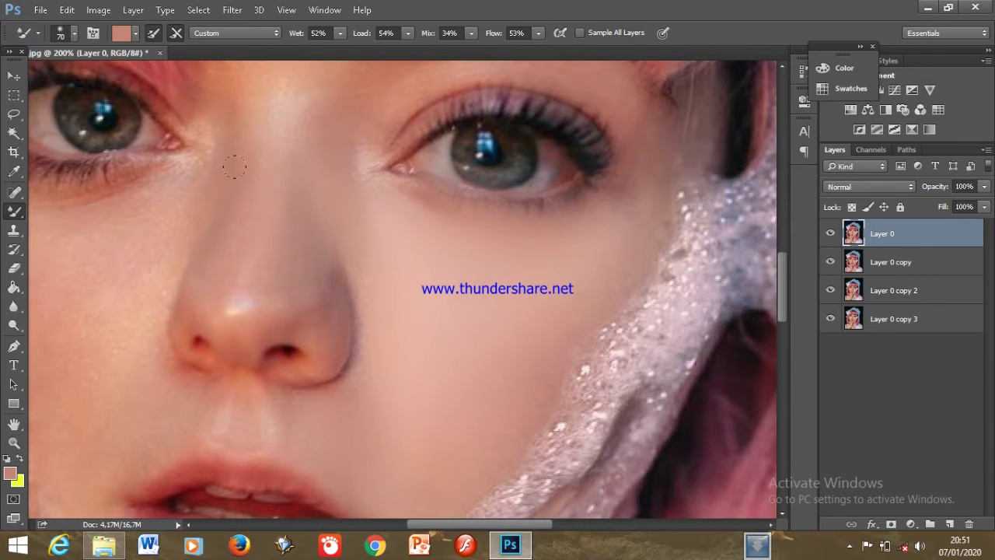
pyautogui.scroll(2, 241, 140)
# Sample the light skin tone and blend the cheeks, forehead and nose smoothly
pyautogui.keyDown('alt'); pyautogui.click(249, 91); pyautogui.keyUp('alt')
pyautogui.scroll(2, 232, 202)
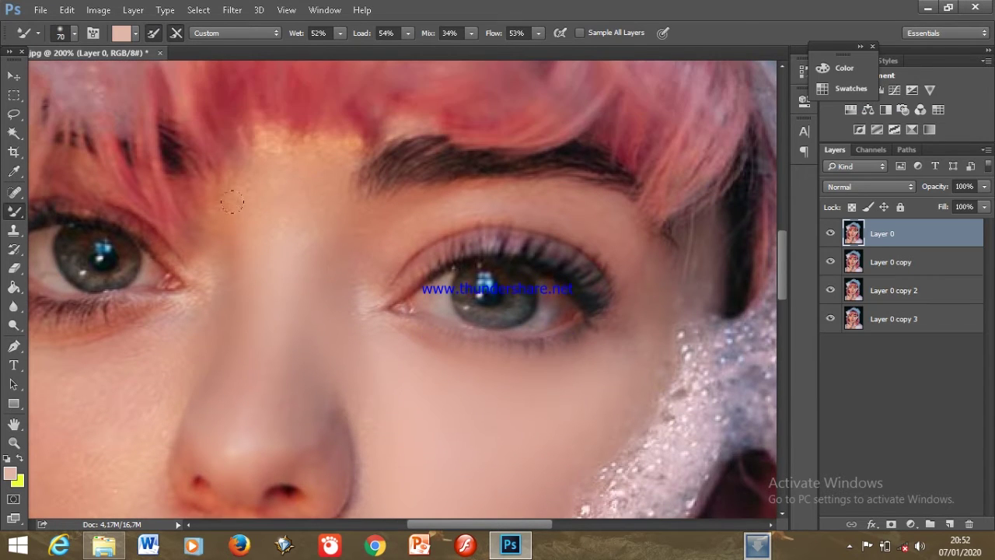
pyautogui.scroll(-2, 303, 132)
pyautogui.hscroll(-5, 303, 132)
pyautogui.scroll(-1, 327, 171)
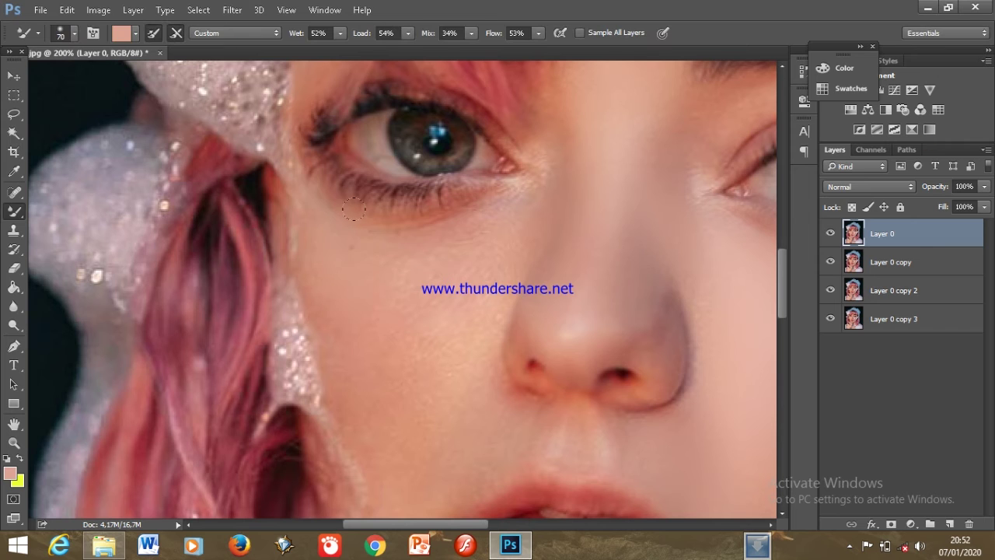
pyautogui.press(']')
pyautogui.press(']')
pyautogui.press(']')
pyautogui.scroll(-1, 420, 202)
pyautogui.scroll(-2, 435, 178)
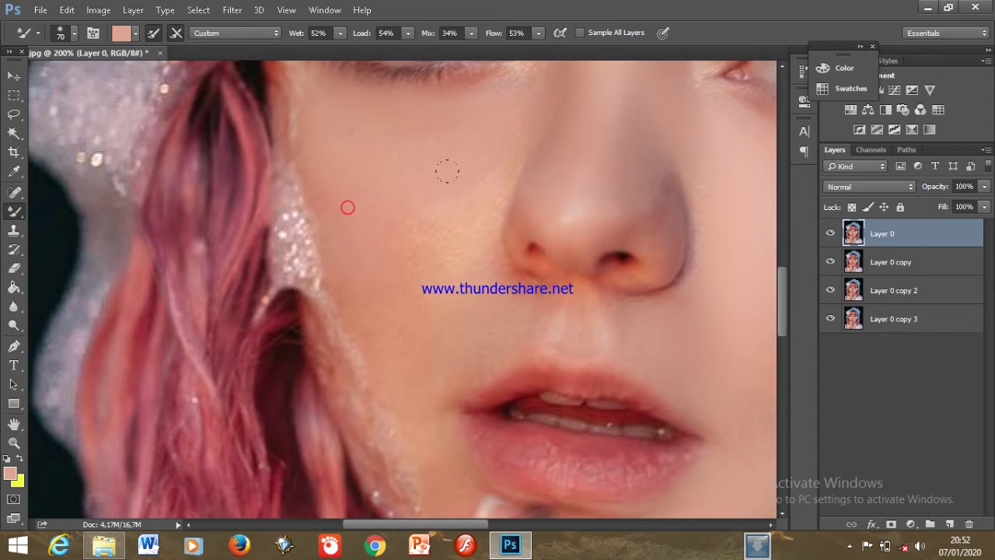
pyautogui.scroll(-1, 394, 303)
pyautogui.scroll(-2, 466, 233)
pyautogui.scroll(3, 420, 208)
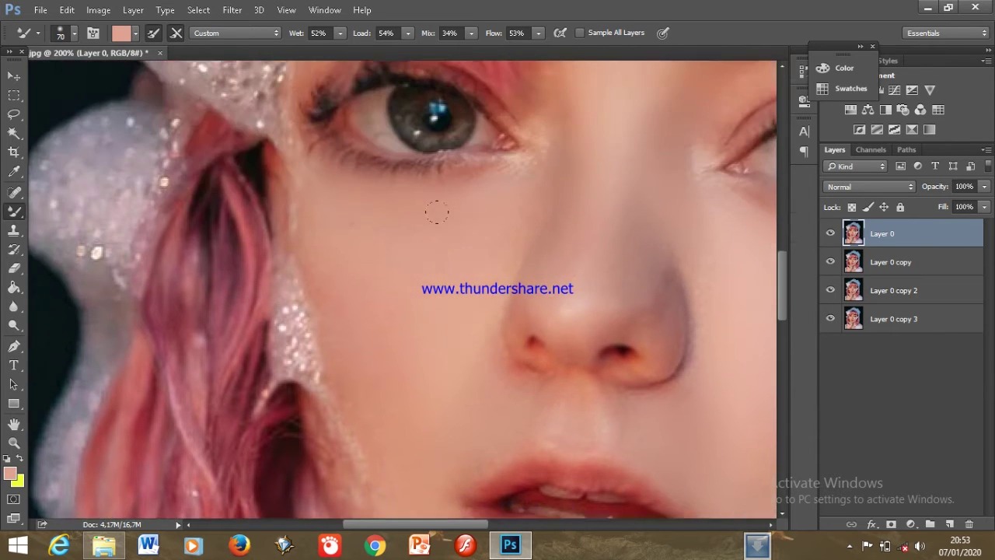
pyautogui.scroll(2, 436, 214)
pyautogui.scroll(-1, 412, 179)
pyautogui.scroll(-3, 393, 146)
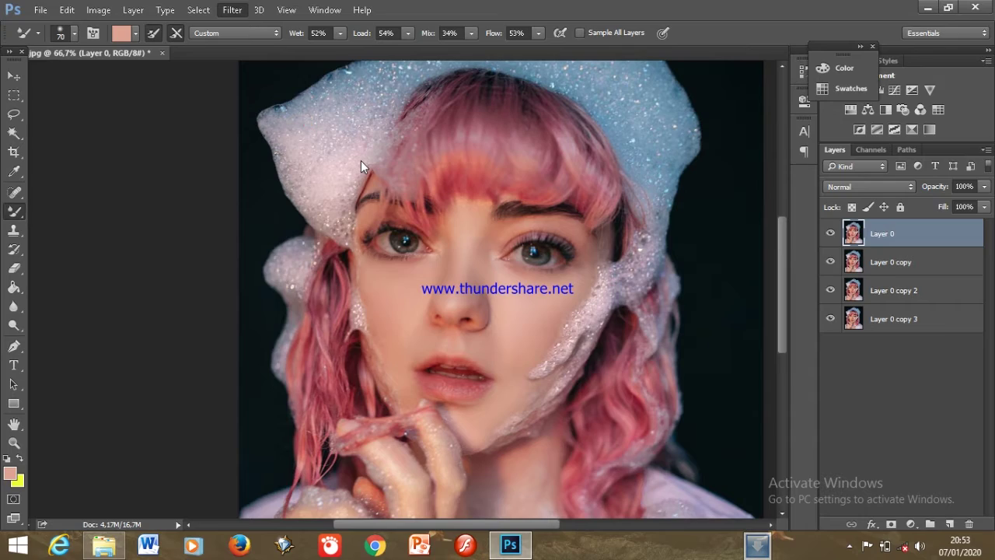
# In Liquify at warp pressure 32, push the right iris outward to enlarge it
pyautogui.hotkey('shift', 'ctrl', 'x')
pyautogui.scroll(2, 504, 255)
pyautogui.moveTo(502, 238); pyautogui.dragTo(540, 195)
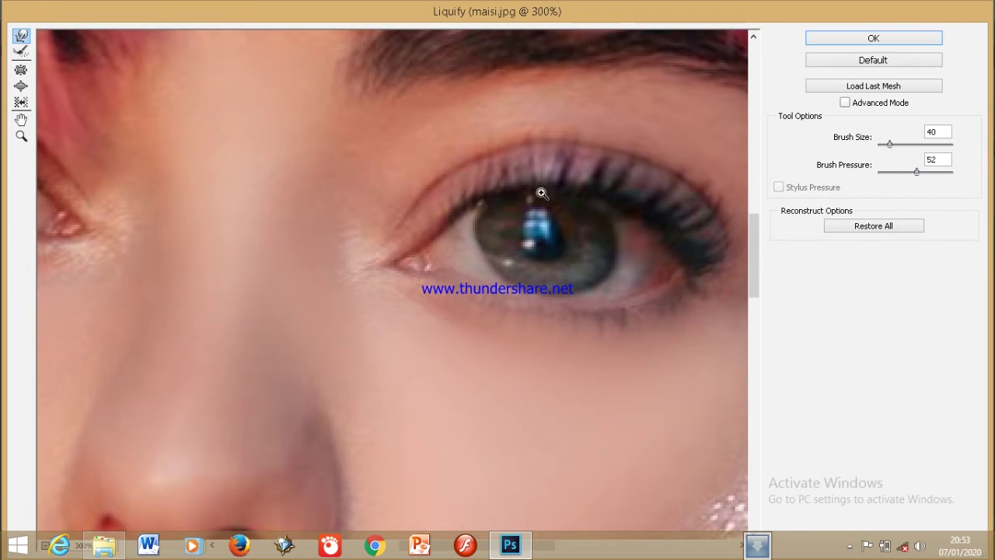
pyautogui.moveTo(500, 223); pyautogui.dragTo(489, 245)
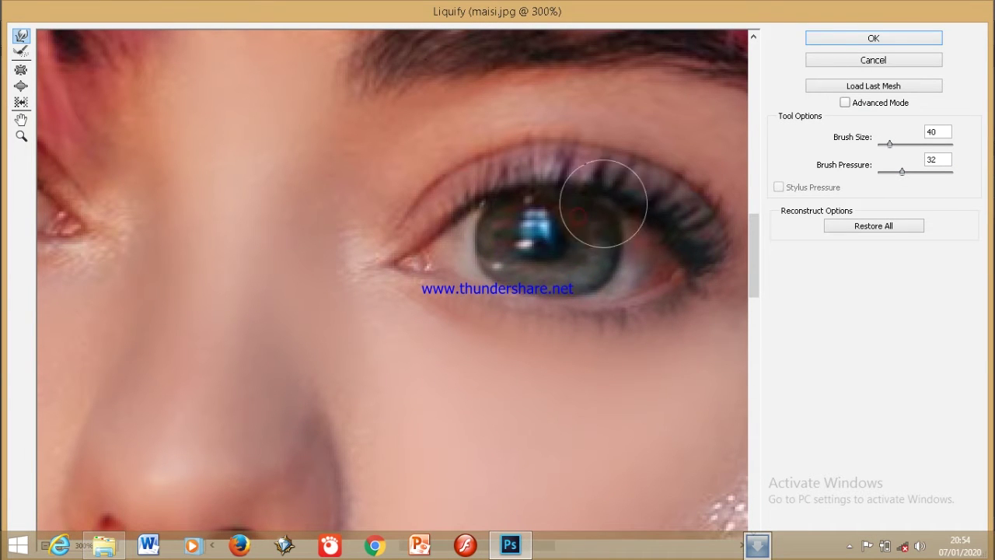
# At pressure 45, enlarge the other iris and reshape the eye's outer corner
pyautogui.hscroll(-5, 480, 243)
pyautogui.moveTo(902, 172); pyautogui.dragTo(911, 171)
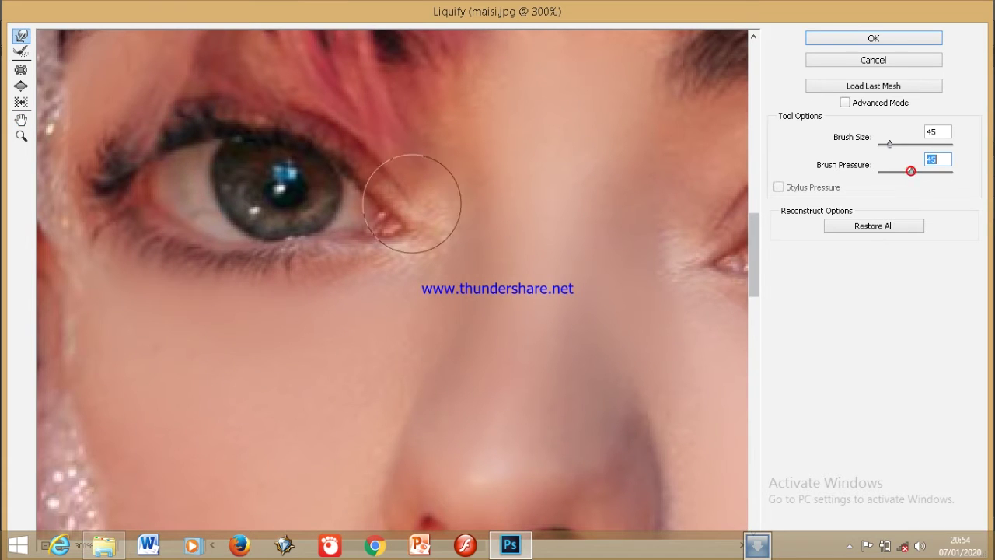
pyautogui.moveTo(211, 151)
pyautogui.mouseDown()
pyautogui.moveTo(218, 196)
pyautogui.moveTo(257, 200)
pyautogui.moveTo(215, 229)
pyautogui.mouseUp()
pyautogui.press('[')
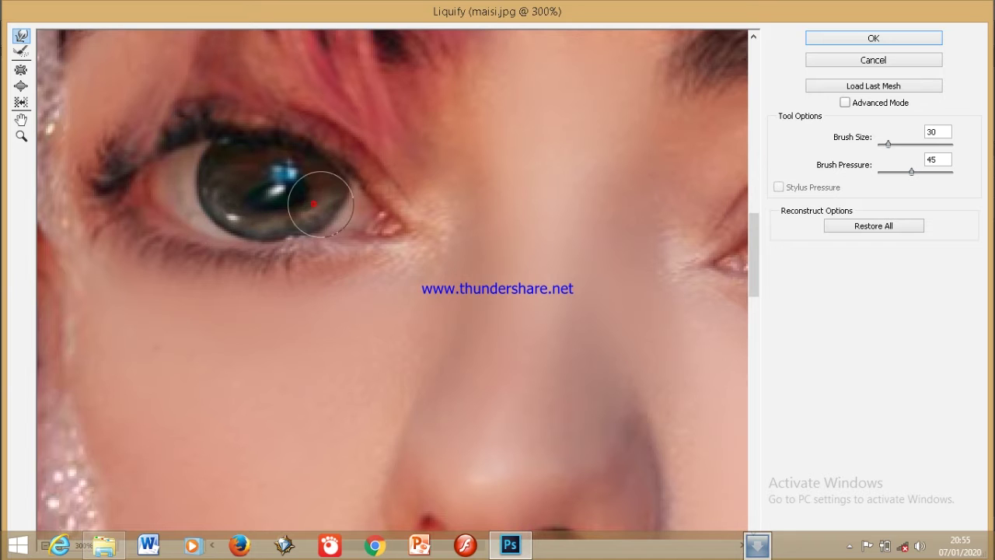
pyautogui.press('h')
pyautogui.moveTo(363, 237); pyautogui.dragTo(367, 240)
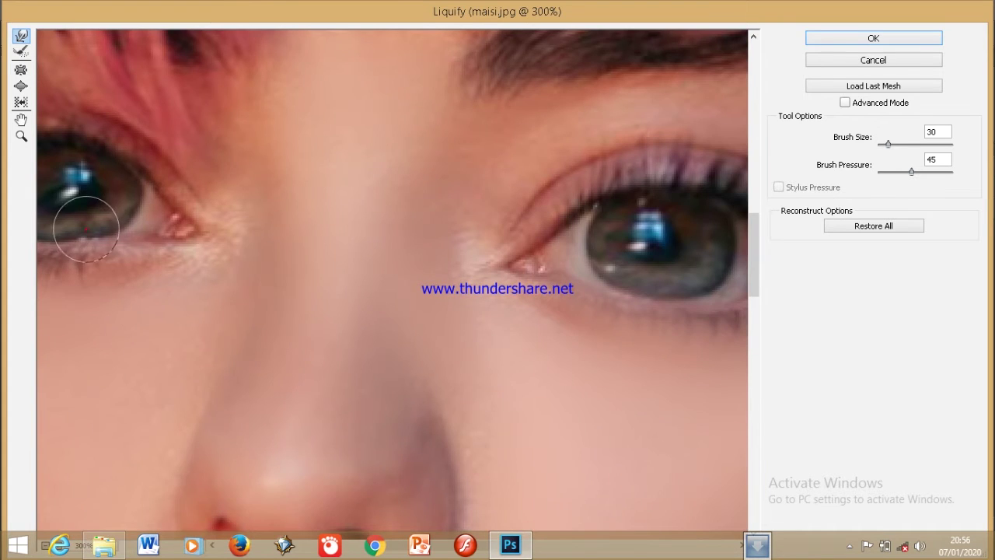
pyautogui.hotkey('ctrl', '-')
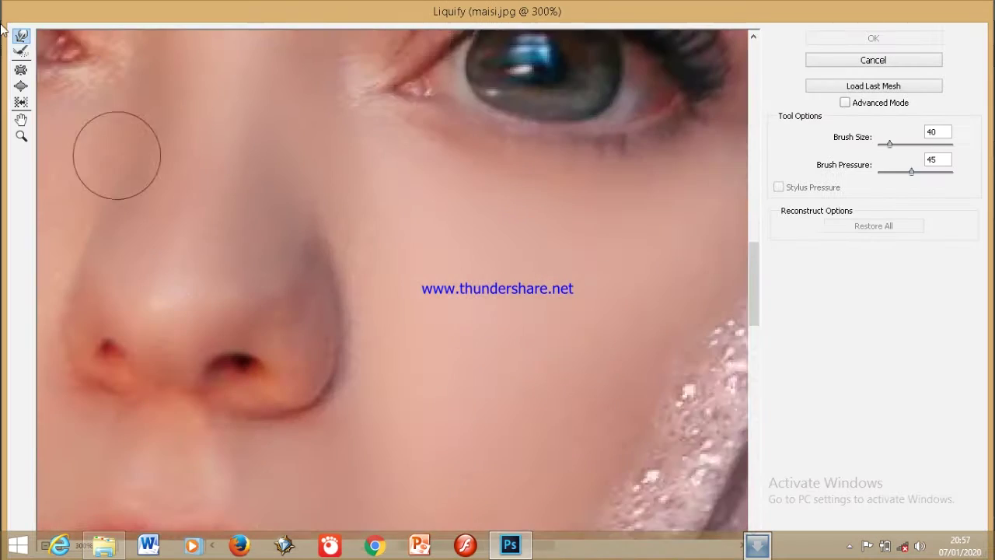
pyautogui.moveTo(122, 200); pyautogui.dragTo(149, 251)
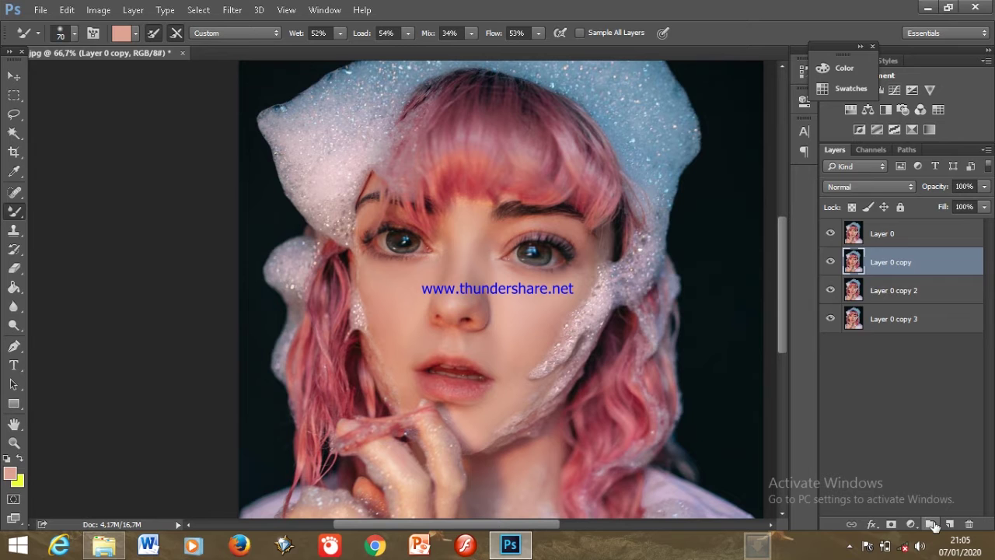
# Paint darker pink eyeshadow on the eyelid in a new Soft Light layer
pyautogui.click(930, 524)
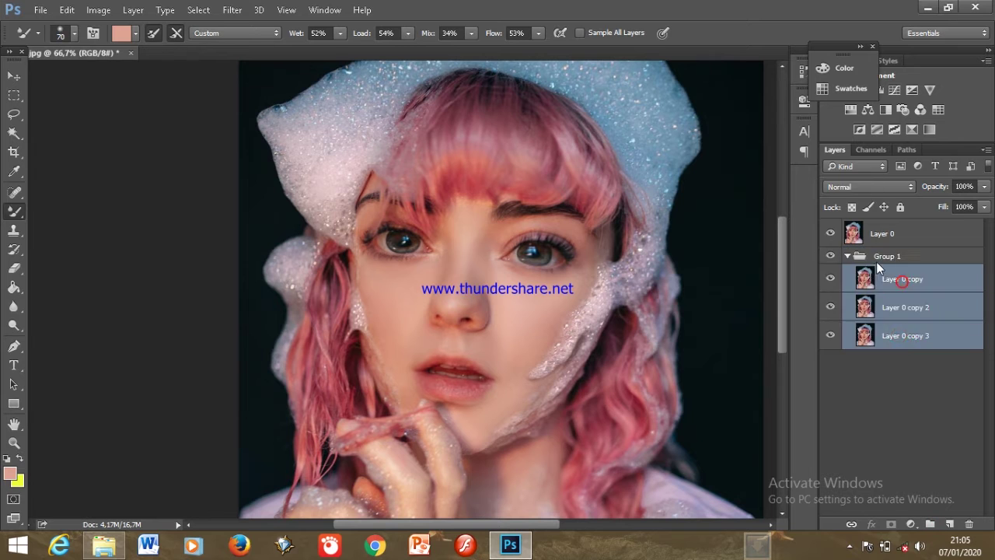
pyautogui.click(10, 472)
pyautogui.click(684, 184)
pyautogui.click(941, 145)
pyautogui.moveTo(505, 227); pyautogui.dragTo(552, 229)
pyautogui.click(870, 186)
pyautogui.click(846, 371)
pyautogui.click(869, 187)
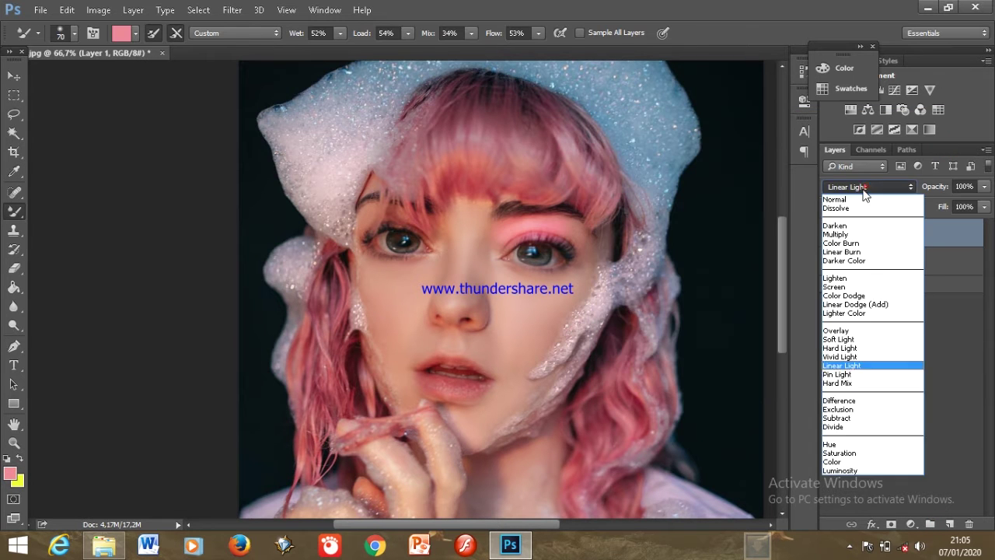
pyautogui.click(855, 336)
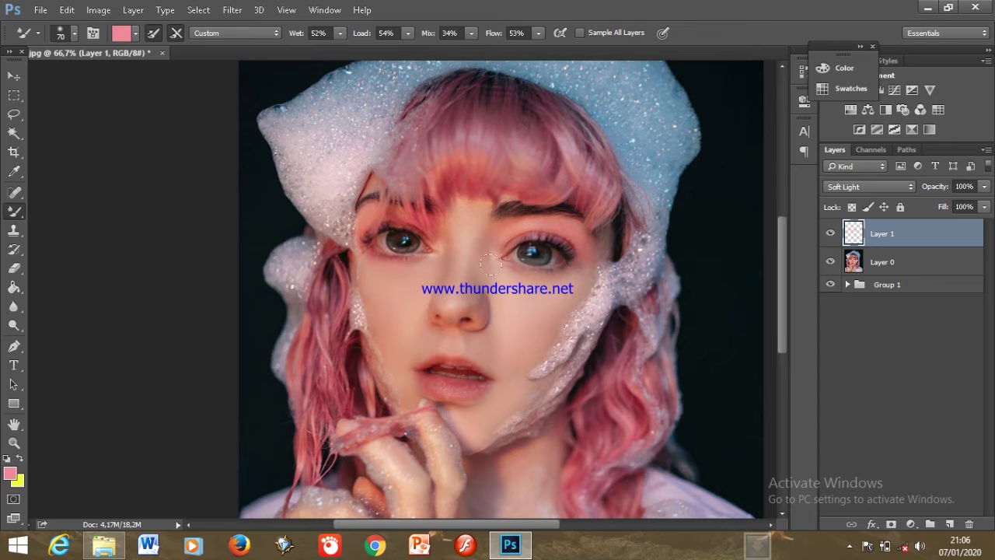
# Pick a peach colour with the regular brush and add a new Linear Light glow layer
pyautogui.scroll(-1, 439, 302)
pyautogui.hotkey('shift', 'b')
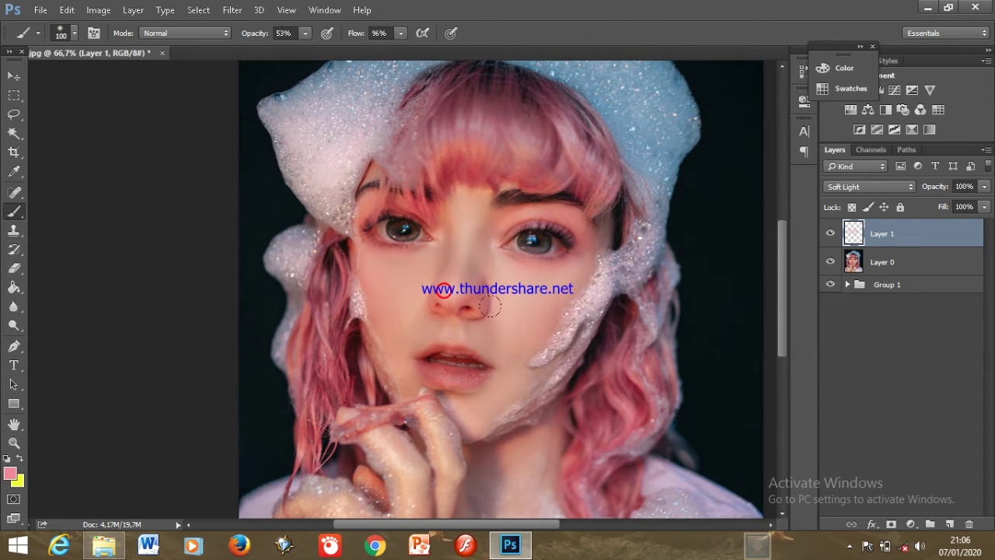
pyautogui.click(10, 473)
pyautogui.click(831, 162)
pyautogui.click(939, 145)
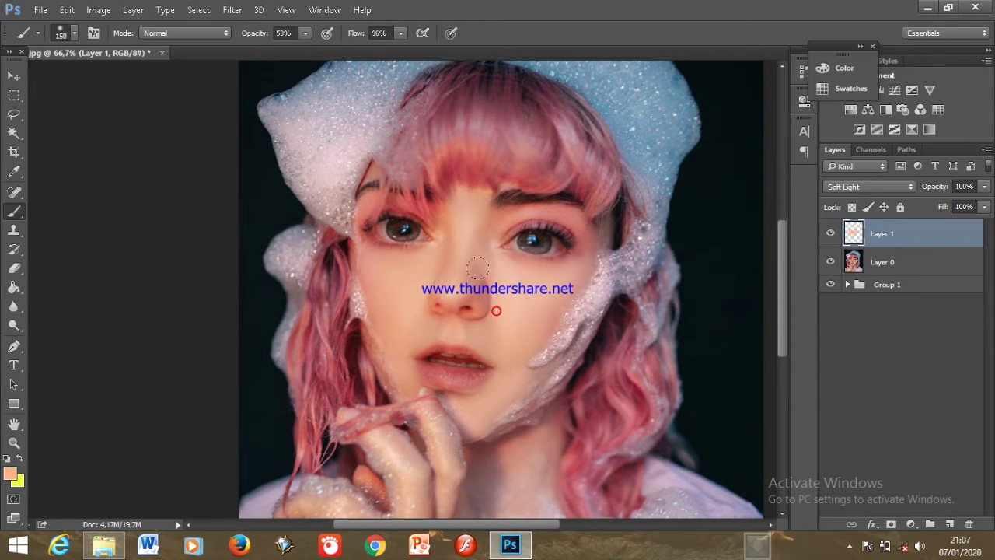
pyautogui.click(948, 523)
pyautogui.click(10, 472)
pyautogui.click(942, 145)
pyautogui.click(869, 187)
pyautogui.click(855, 356)
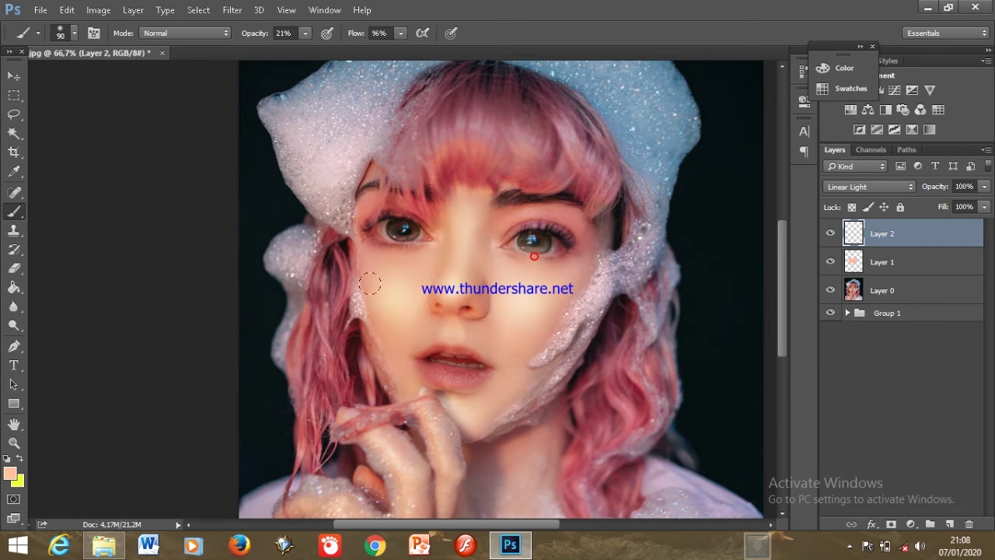
# On a new layer, darken the pupils with black paint at about 86% brush opacity
pyautogui.click(949, 523)
pyautogui.scroll(2, 383, 243)
pyautogui.click(10, 472)
pyautogui.click(928, 145)
pyautogui.press('7')
pyautogui.press('2')
pyautogui.moveTo(315, 47); pyautogui.dragTo(316, 46)
pyautogui.click(431, 206)
pyautogui.moveTo(457, 524)
pyautogui.mouseDown()
pyautogui.moveTo(527, 524)
pyautogui.moveTo(523, 532)
pyautogui.mouseUp()
pyautogui.click(413, 229)
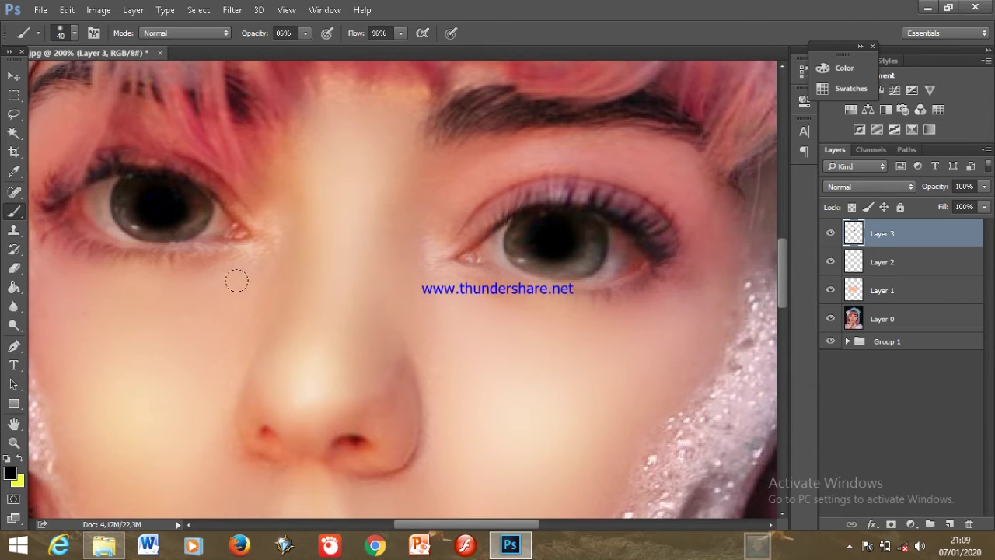
# Add Layer 4 in Color blend mode and paint orange-red over the right iris
pyautogui.click(948, 524)
pyautogui.click(10, 472)
pyautogui.click(259, 178)
pyautogui.click(940, 145)
pyautogui.click(869, 186)
pyautogui.click(842, 364)
pyautogui.moveTo(592, 250); pyautogui.dragTo(579, 244)
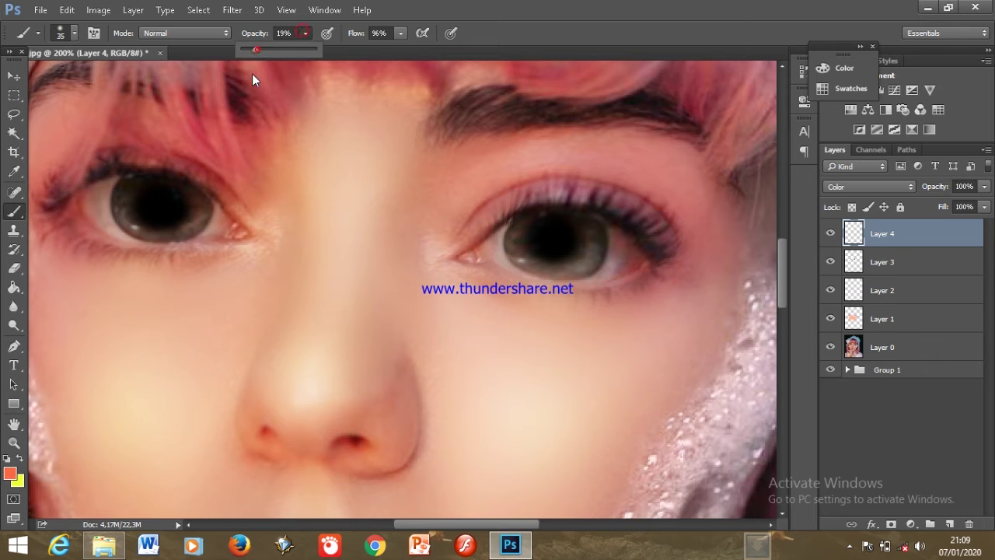
# Switch the foreground colour to blue-grey and zoom in on the eye at 200%
pyautogui.click(10, 472)
pyautogui.click(940, 145)
pyautogui.click(548, 263)
pyautogui.click(10, 472)
pyautogui.click(940, 144)
pyautogui.press('v')
pyautogui.hotkey('ctrl', '-')
pyautogui.hotkey('ctrl', '+')
pyautogui.hotkey('ctrl', '+')
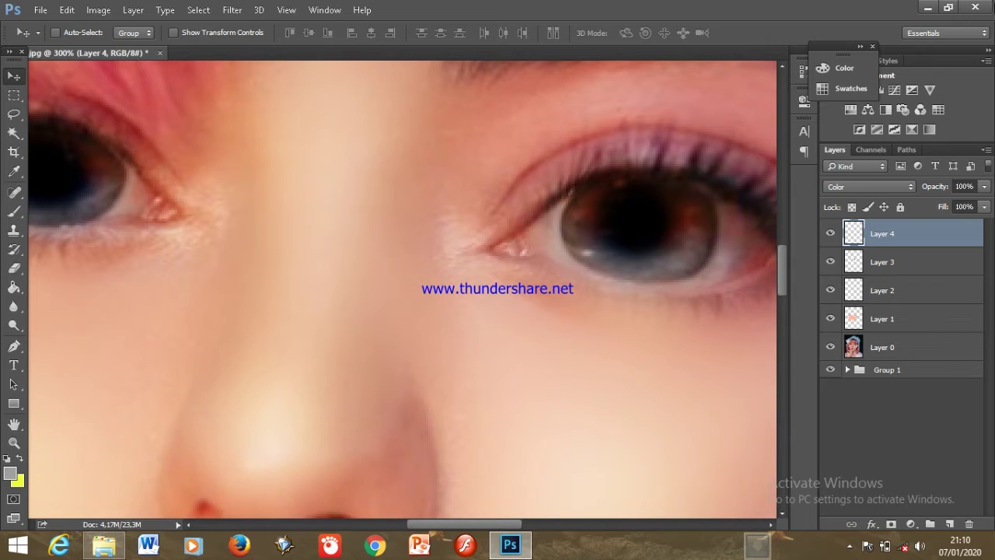
pyautogui.hotkey('ctrl', '-')
# Add Layer 5 for catchlights with a small brush tip, and keep it selected for painting
pyautogui.hotkey('ctrl', 'shift', 'alt', 'n')
pyautogui.press('b')
pyautogui.rightClick(51, 139)
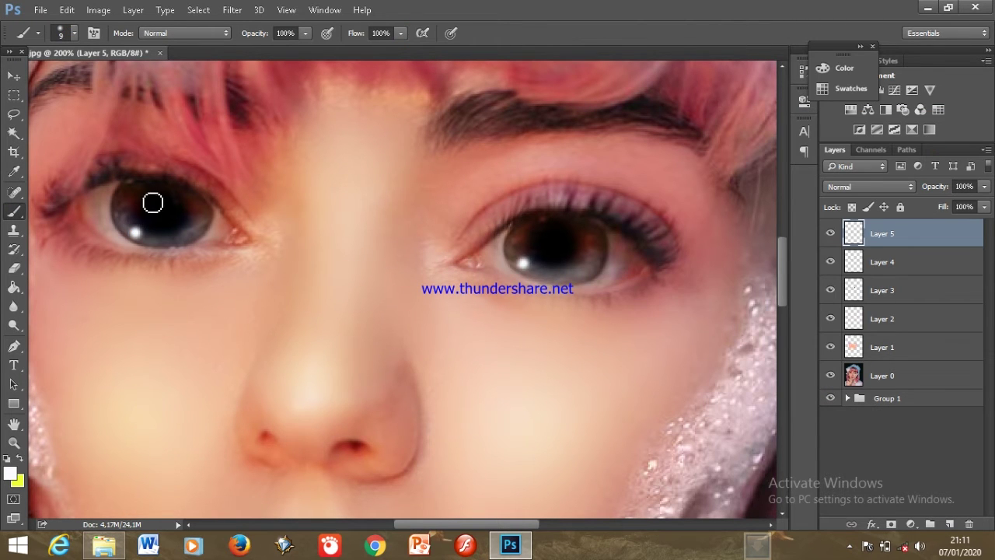
pyautogui.hotkey('ctrl', '+')
pyautogui.hscroll(-5, 402, 290)
pyautogui.click(847, 398)
pyautogui.moveTo(902, 464); pyautogui.dragTo(911, 234)
pyautogui.hotkey('ctrl', 'z')
pyautogui.click(902, 233)
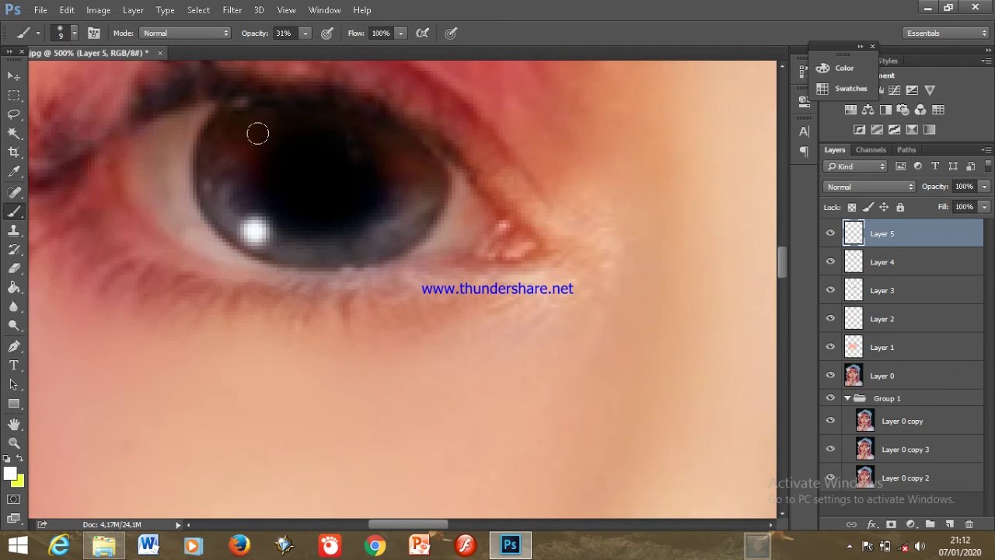
# Lasso the painted light-blue dots and move them onto the right eye
pyautogui.press('l')
pyautogui.moveTo(258, 95)
pyautogui.mouseDown()
pyautogui.moveTo(333, 134)
pyautogui.moveTo(258, 96)
pyautogui.mouseUp()
pyautogui.press('v')
pyautogui.hotkey('ctrl', '-')
pyautogui.hotkey('ctrl', '-')
pyautogui.hotkey('ctrl', '-')
pyautogui.moveTo(315, 206); pyautogui.dragTo(578, 270)
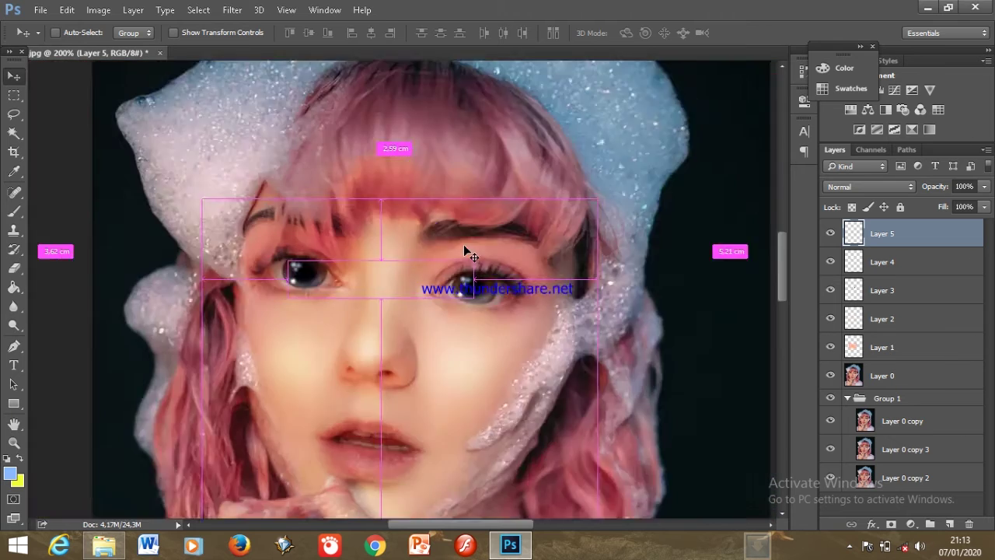
# On a new layer, draw a Pen path over the left lower iris and make it a selection
pyautogui.press('b')
pyautogui.click(950, 524)
pyautogui.press('p')
pyautogui.click(113, 244)
pyautogui.moveTo(216, 249); pyautogui.dragTo(277, 269)
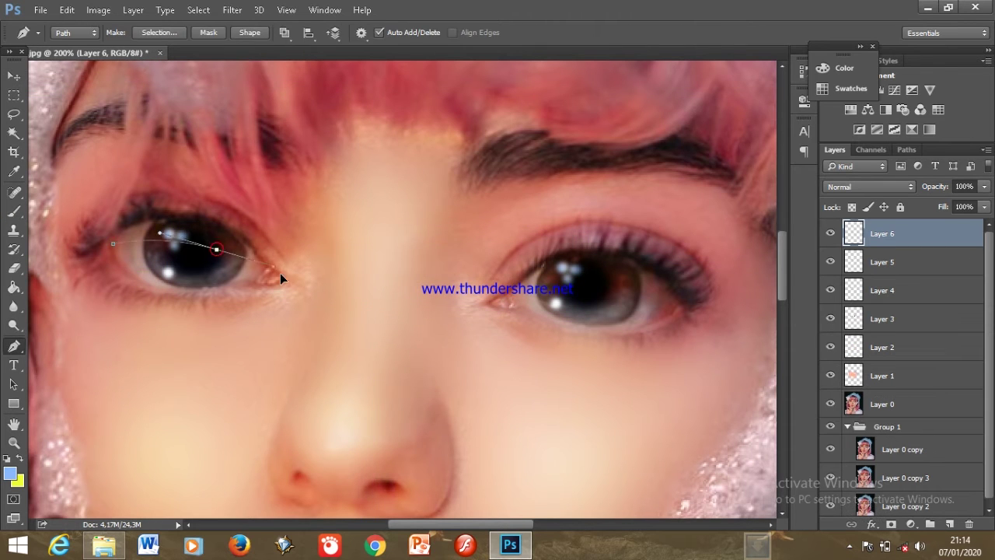
pyautogui.hotkey('ctrl', 'Return')
pyautogui.press('b')
# Fill the lower-iris selection with light blue and set the layer to 69% opacity
pyautogui.click(10, 473)
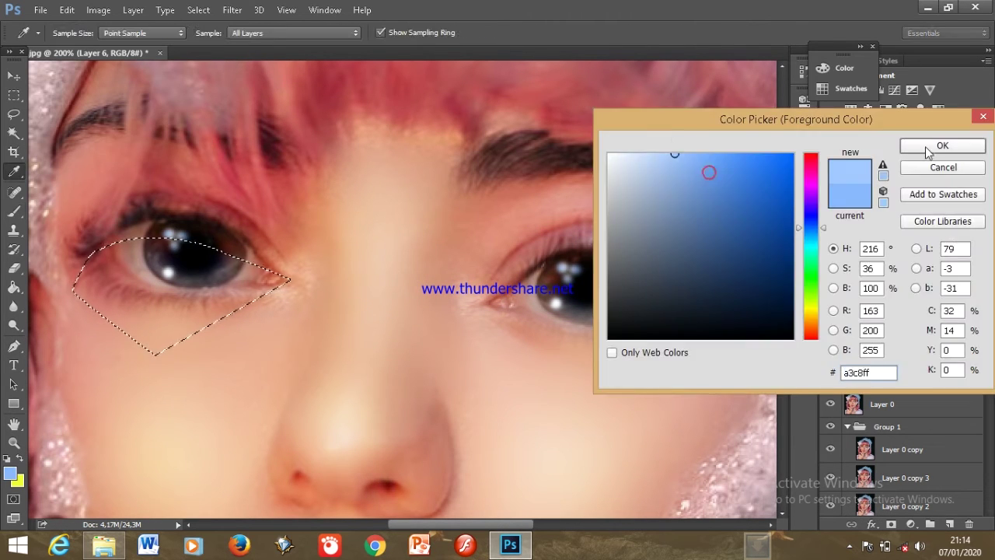
pyautogui.click(956, 145)
pyautogui.click(12, 78)
pyautogui.moveTo(956, 212); pyautogui.dragTo(973, 212)
# Copy the reflection to the right eye and flip it horizontally
pyautogui.moveTo(233, 253); pyautogui.dragTo(633, 285)
pyautogui.hotkey('ctrl', 't')
pyautogui.rightClick(601, 303)
pyautogui.click(644, 491)
pyautogui.press('Return')
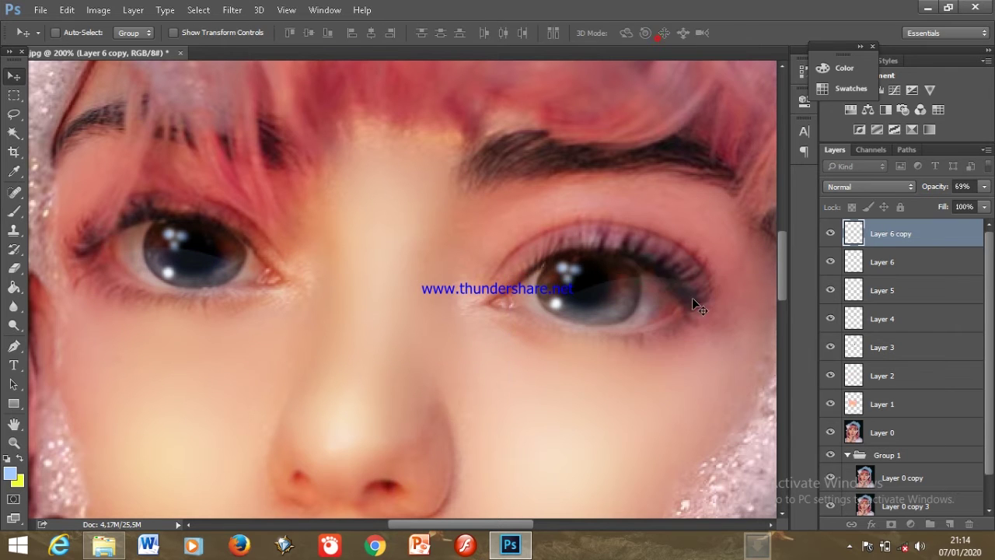
# Position and scale the flipped reflection to fit the right iris
pyautogui.hotkey('ctrl', 't')
pyautogui.press('Return')
pyautogui.moveTo(618, 349); pyautogui.dragTo(638, 295)
pyautogui.hotkey('ctrl', 't')
pyautogui.rightClick(617, 304)
pyautogui.click(654, 344)
pyautogui.moveTo(685, 326); pyautogui.dragTo(689, 337)
pyautogui.press('Return')
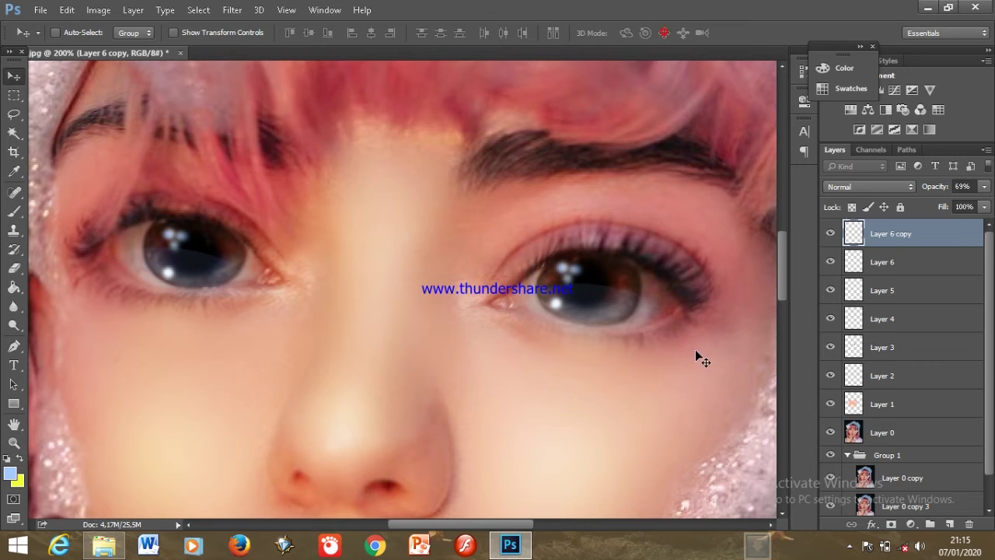
# Add a new Soft Light layer and lower Layer 6 opacity to 80%
pyautogui.hotkey('ctrl', '-')
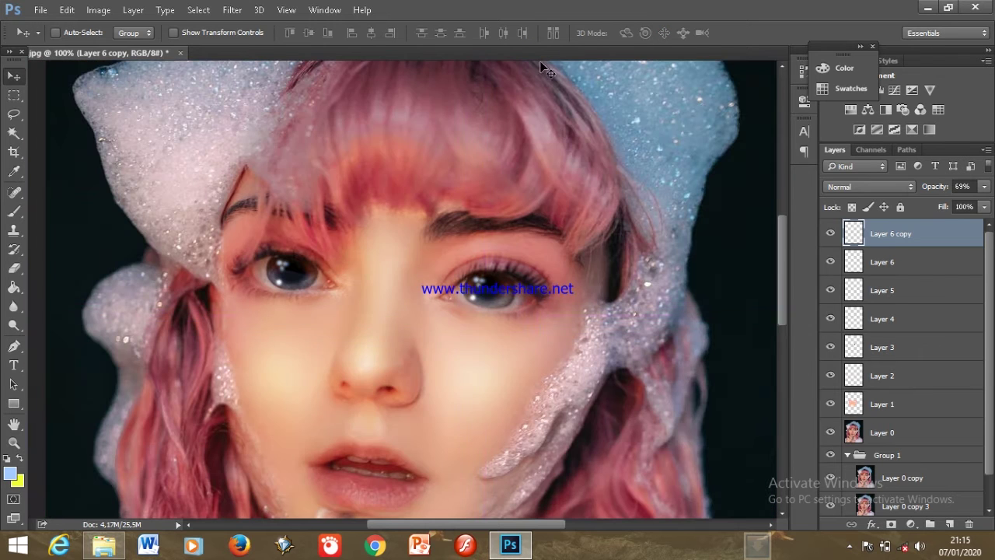
pyautogui.click(883, 318)
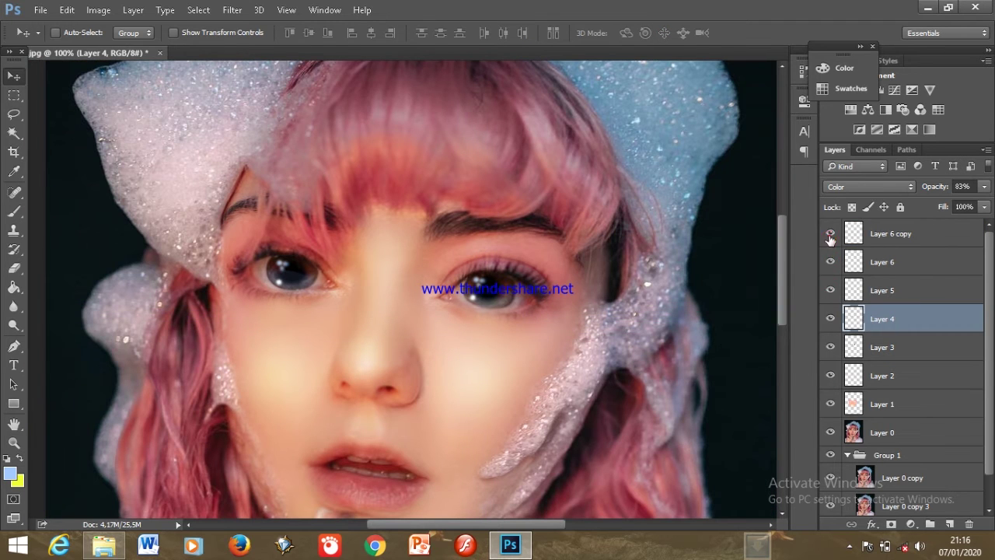
pyautogui.click(887, 233)
pyautogui.hotkey('ctrl', 'shift', 'alt', 'n')
pyautogui.press('b')
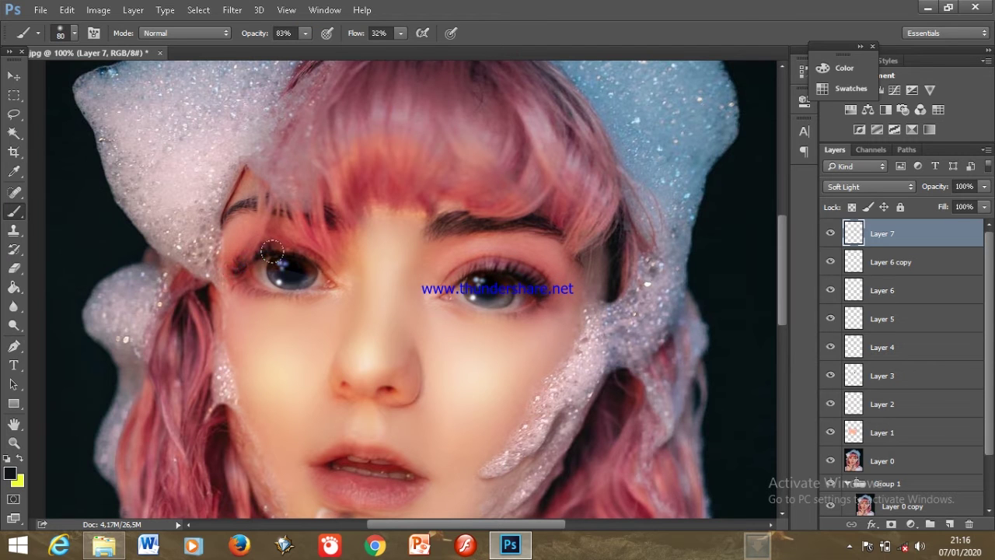
pyautogui.scroll(-3, 468, 274)
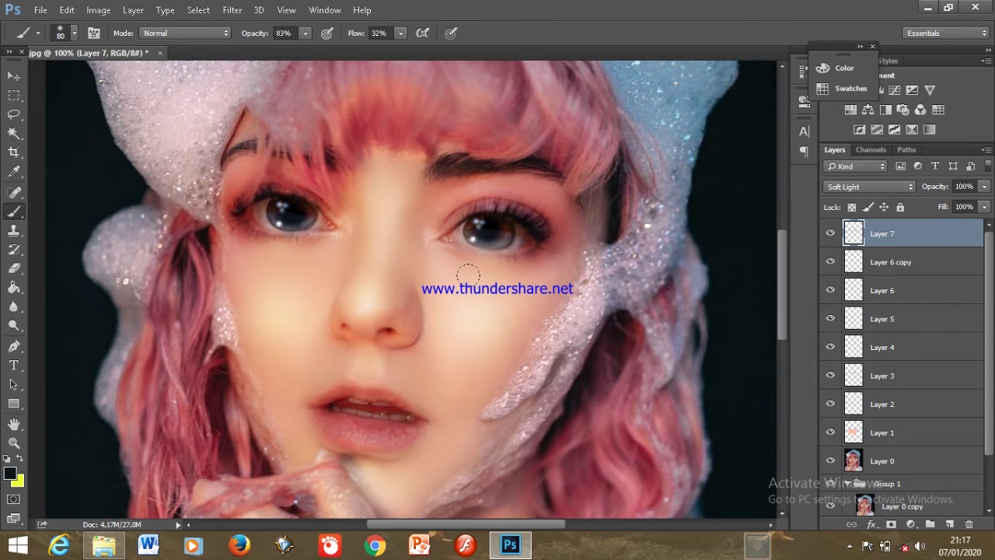
pyautogui.press('v')
pyautogui.hotkey('alt', '[')
pyautogui.hotkey('alt', '[')
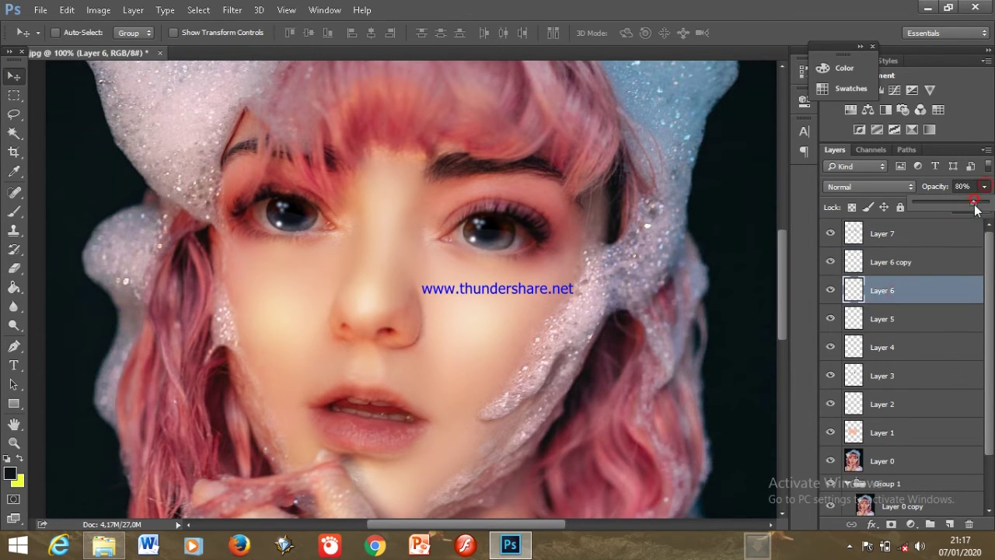
pyautogui.click(911, 233)
# On Layer 1, brush bright pink blush across the face with a soft brush
pyautogui.click(879, 262)
pyautogui.click(883, 432)
pyautogui.press('i')
pyautogui.click(10, 473)
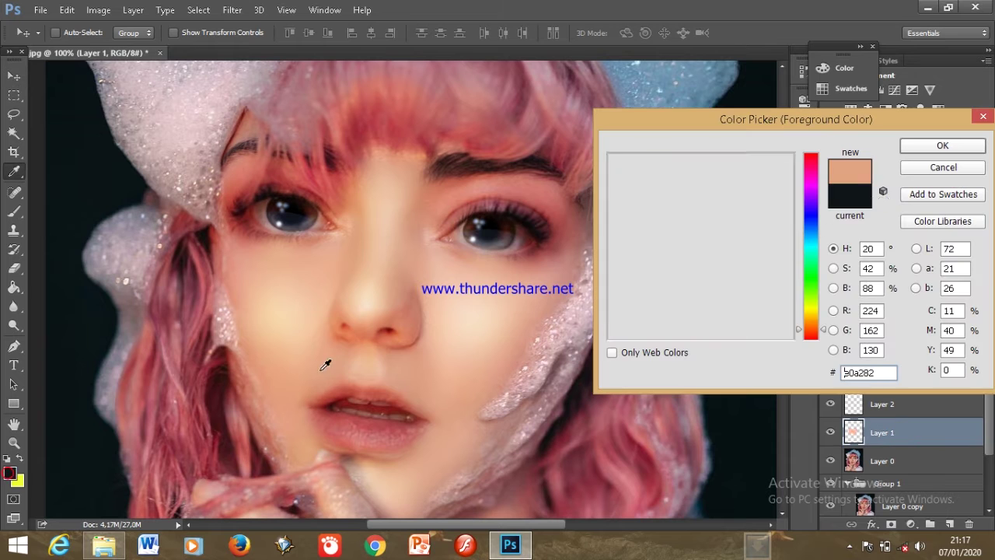
pyautogui.click(729, 155)
pyautogui.click(915, 148)
pyautogui.press('b')
pyautogui.moveTo(351, 280); pyautogui.dragTo(350, 202)
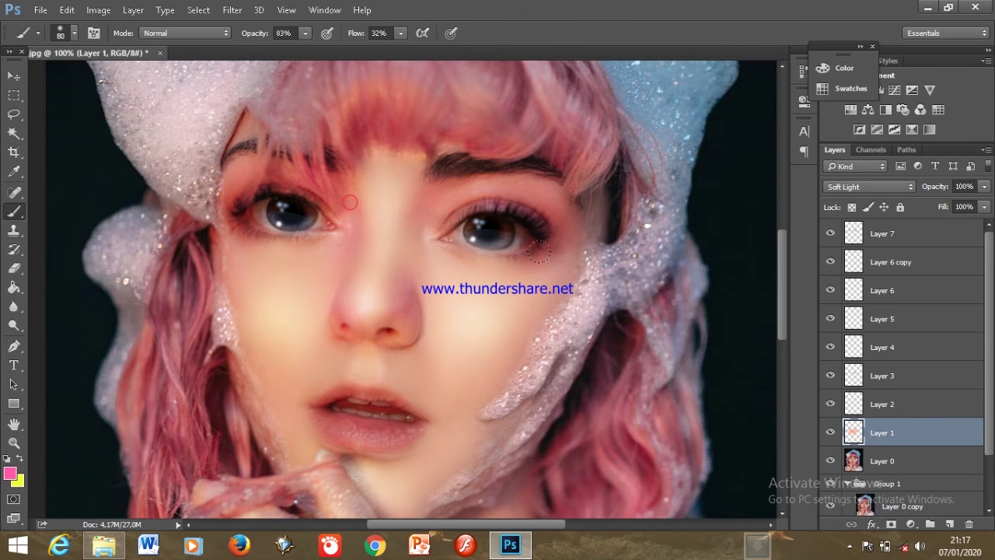
pyautogui.scroll(-2, 255, 179)
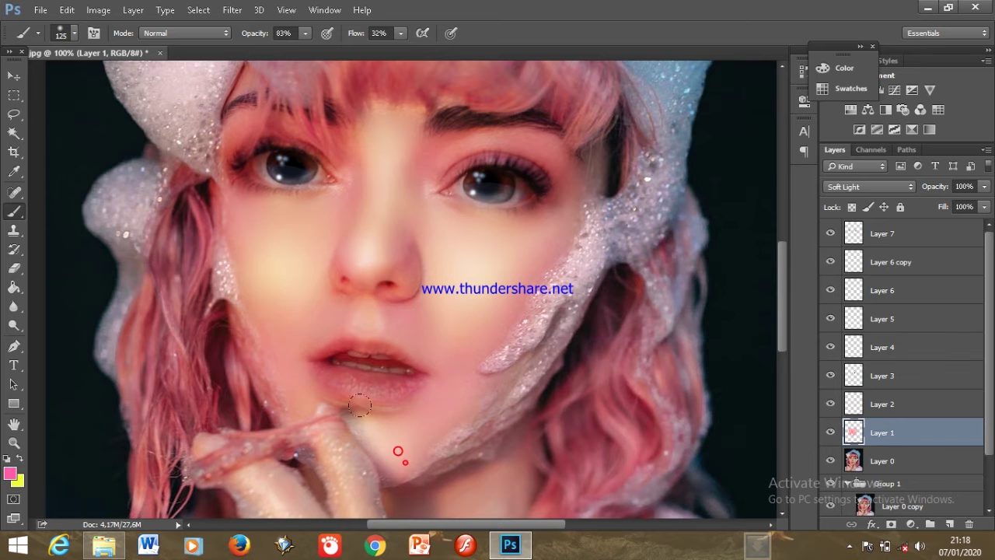
pyautogui.hotkey('ctrl', '-')
# On new Multiply Layer 8, paint red over the lower and upper lips with a size-25 brush
pyautogui.press('v')
pyautogui.hotkey('ctrl', 'shift', 'alt', 'n')
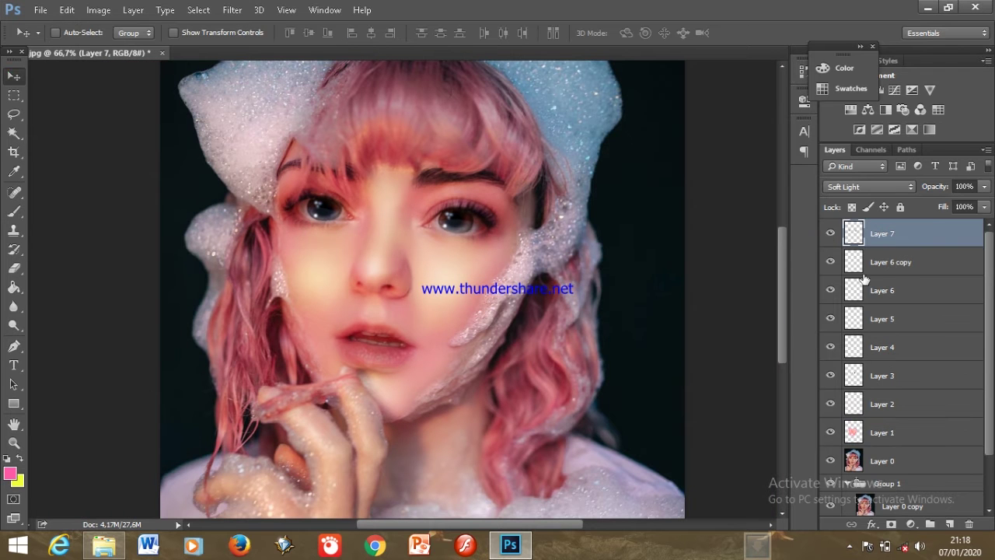
pyautogui.hotkey('ctrl', '+')
pyautogui.hotkey('ctrl', '+')
pyautogui.hotkey('ctrl', '+')
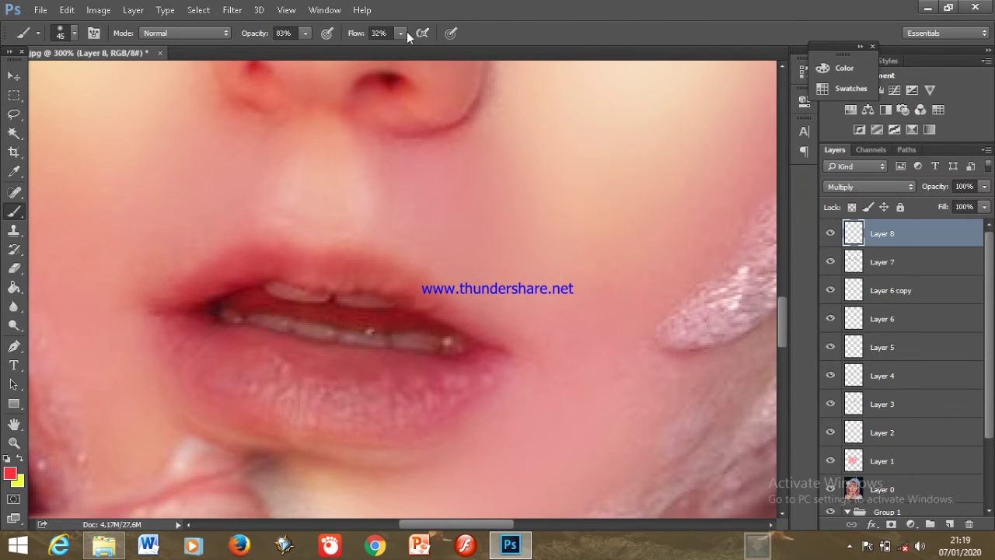
pyautogui.moveTo(400, 33); pyautogui.dragTo(441, 50)
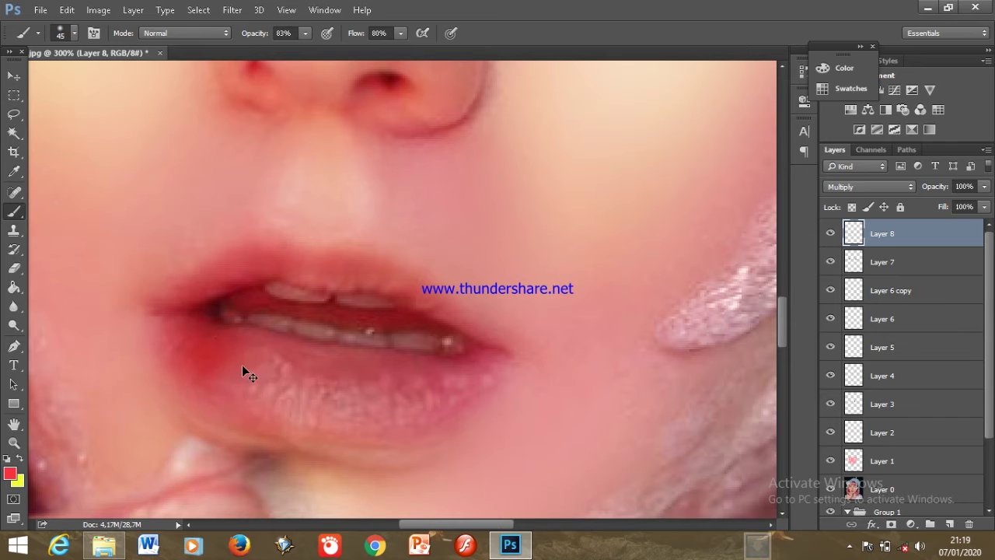
pyautogui.click(74, 33)
pyautogui.moveTo(198, 331)
pyautogui.mouseDown()
pyautogui.moveTo(311, 388)
pyautogui.moveTo(191, 362)
pyautogui.moveTo(335, 391)
pyautogui.mouseUp()
pyautogui.click(73, 32)
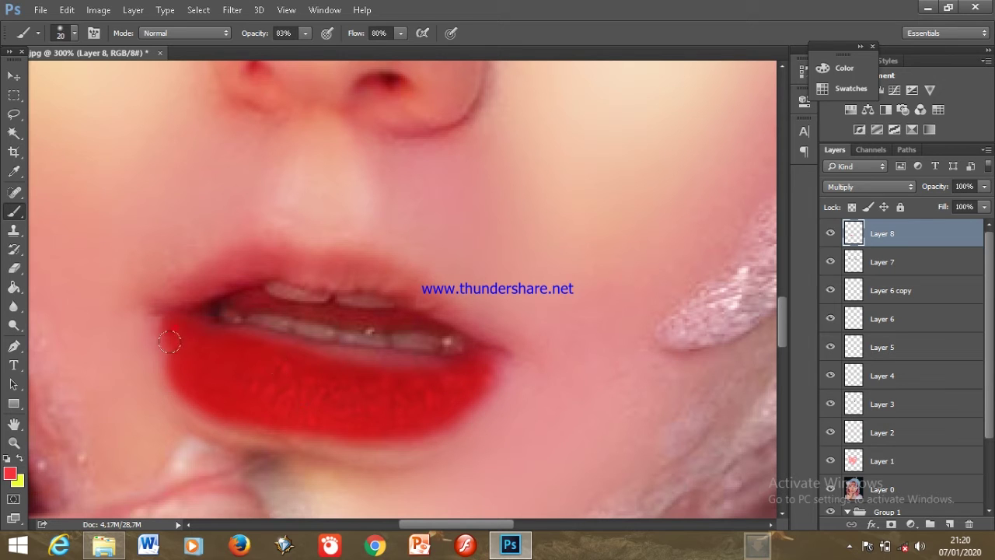
pyautogui.moveTo(160, 311)
pyautogui.mouseDown()
pyautogui.moveTo(213, 276)
pyautogui.moveTo(316, 272)
pyautogui.moveTo(476, 334)
pyautogui.moveTo(330, 260)
pyautogui.moveTo(191, 278)
pyautogui.mouseUp()
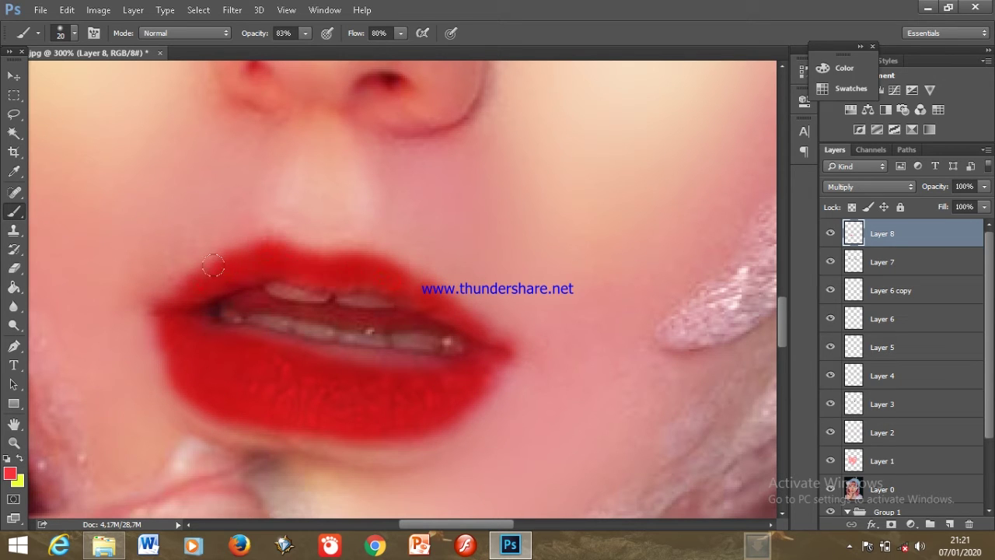
pyautogui.moveTo(400, 32); pyautogui.dragTo(378, 49)
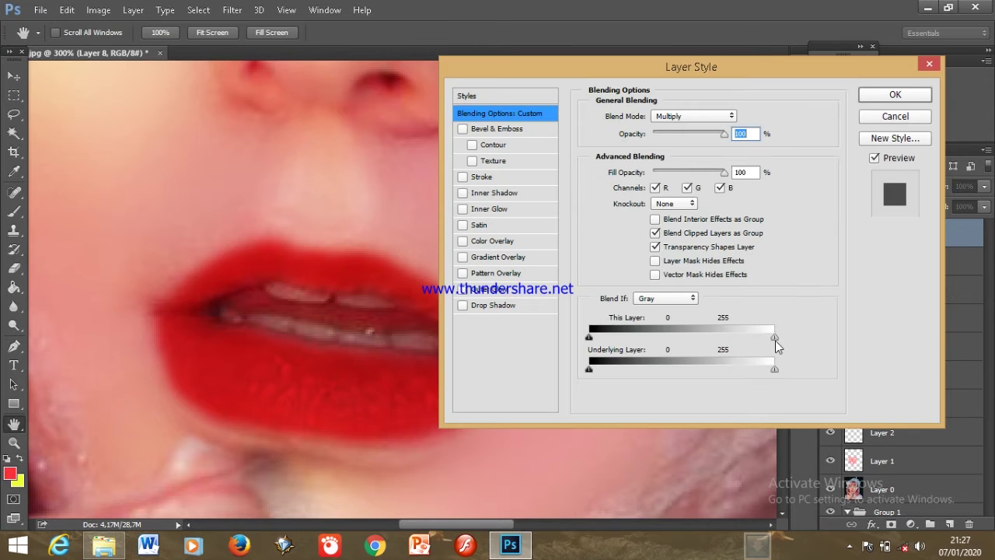
# Adjust Blend If so the lip texture shows through, then lower the layer to 72% opacity
pyautogui.moveTo(775, 341); pyautogui.dragTo(682, 336)
pyautogui.click(896, 93)
pyautogui.doubleClick(964, 234)
pyautogui.click(896, 93)
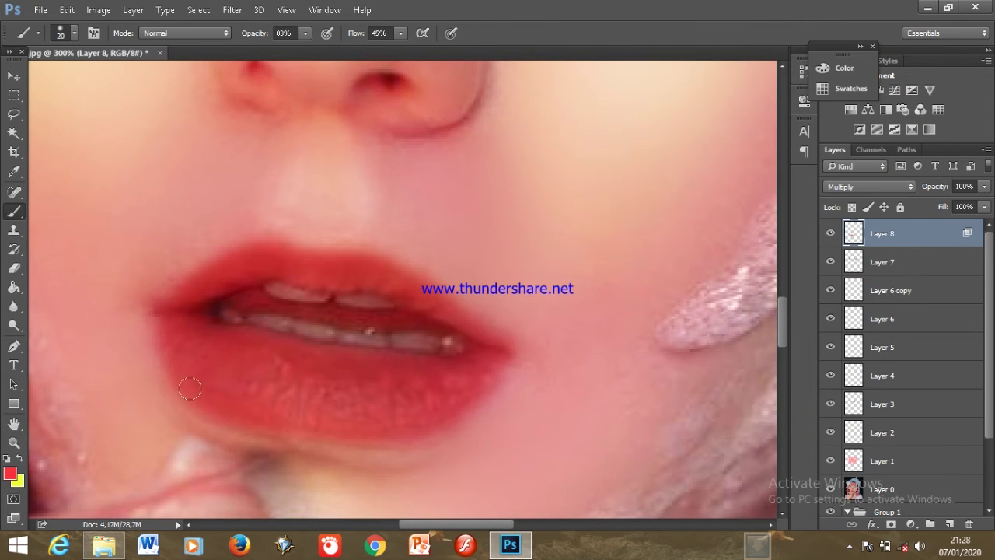
pyautogui.hotkey('ctrl', '0')
pyautogui.moveTo(985, 187); pyautogui.dragTo(957, 206)
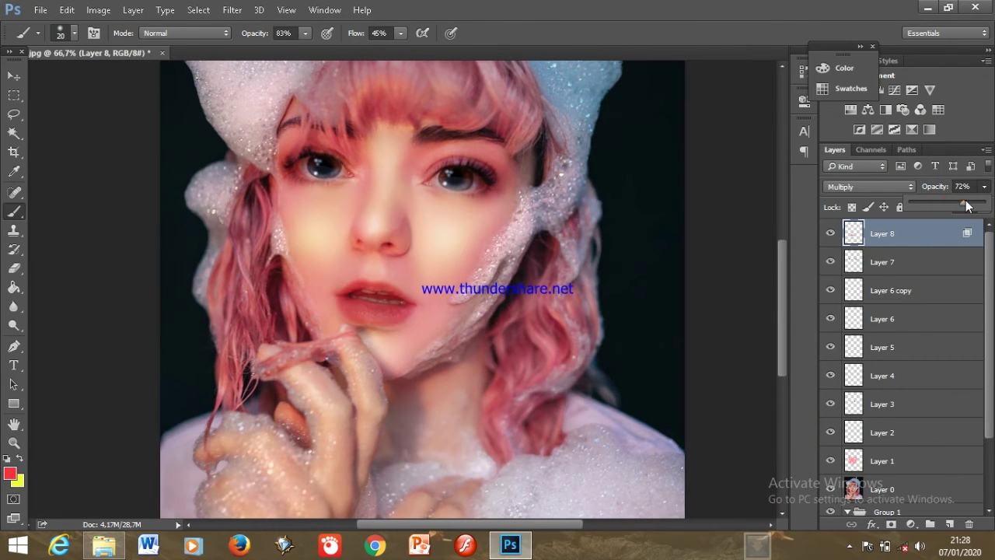
# Select Layer 8 through Layer 0 and stamp them merged into a new top layer
pyautogui.click(881, 265)
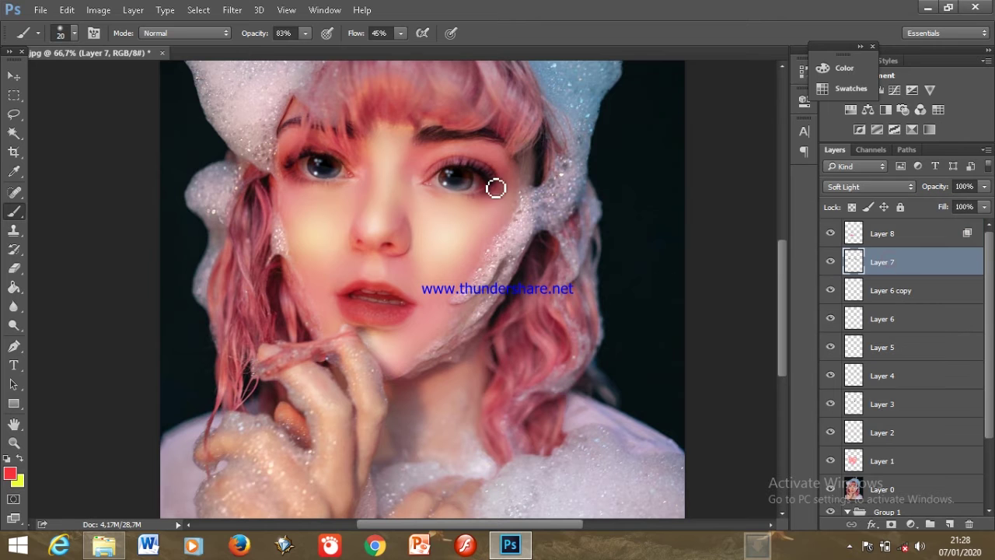
pyautogui.hotkey('alt', ']')
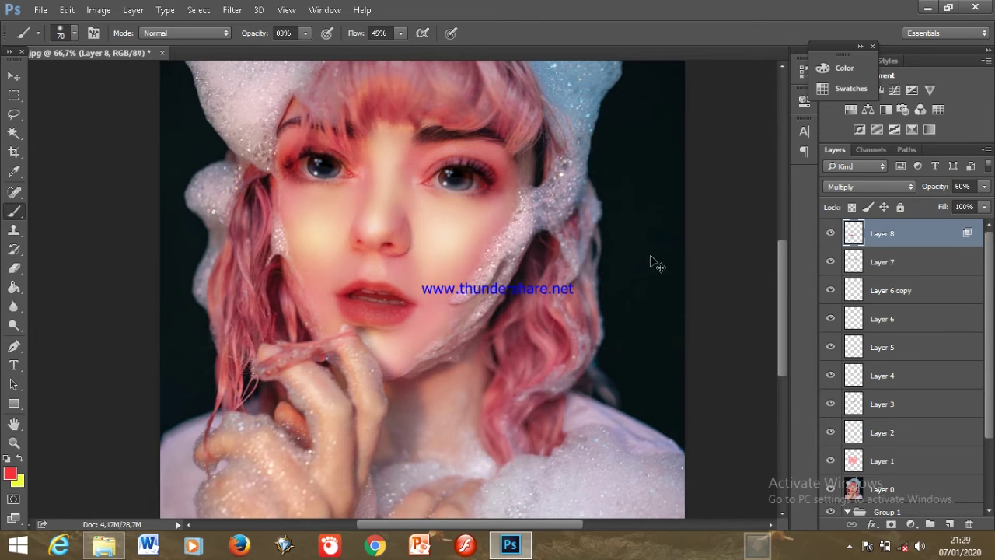
pyautogui.hotkey('ctrl', '-')
pyautogui.scroll(-3, 892, 373)
pyautogui.keyDown('shift'); pyautogui.click(892, 401); pyautogui.keyUp('shift')
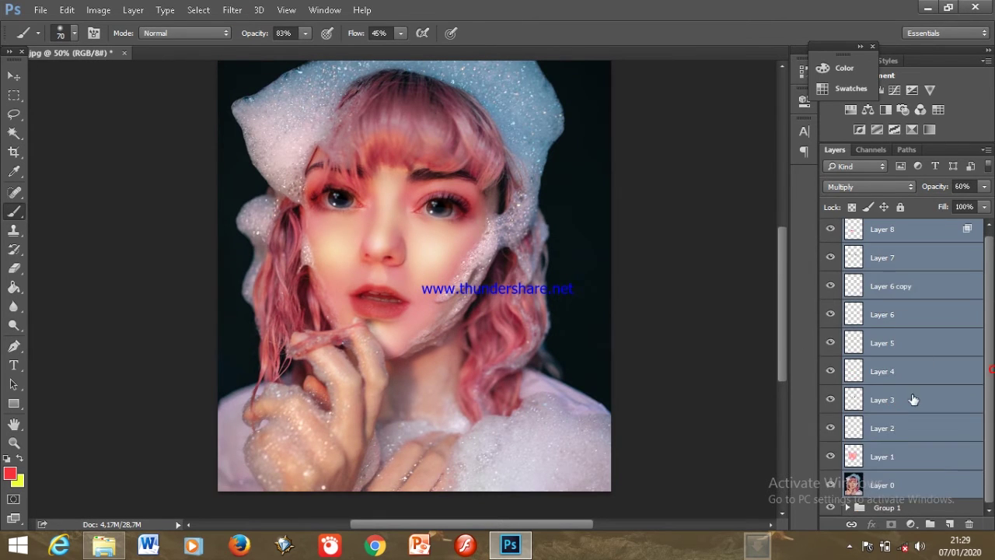
pyautogui.scroll(3, 896, 311)
pyautogui.hotkey('ctrl', 'j')
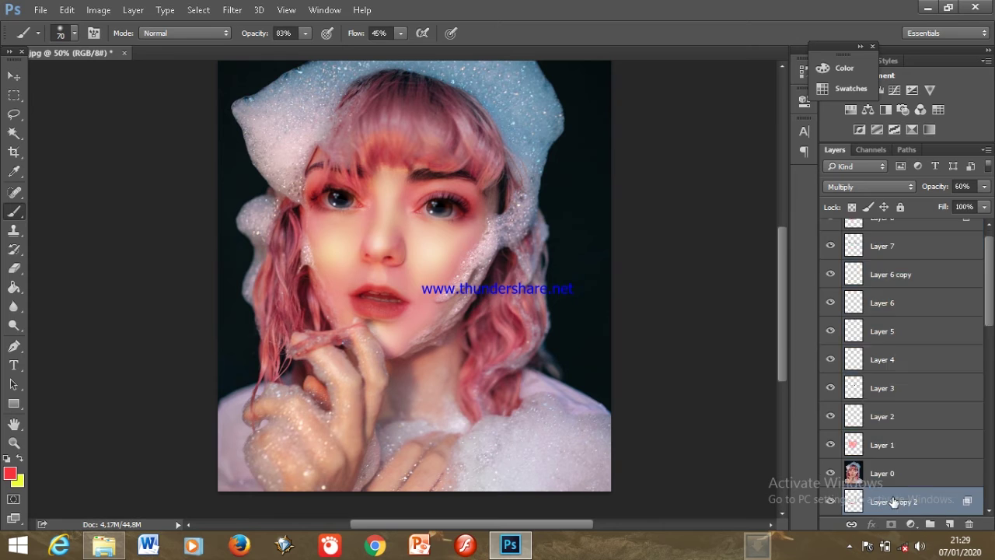
# Open the GREYCstoration noise filter from Filter > Noise
pyautogui.rightClick(894, 389)
pyautogui.click(669, 420)
pyautogui.click(233, 10)
pyautogui.click(322, 122)
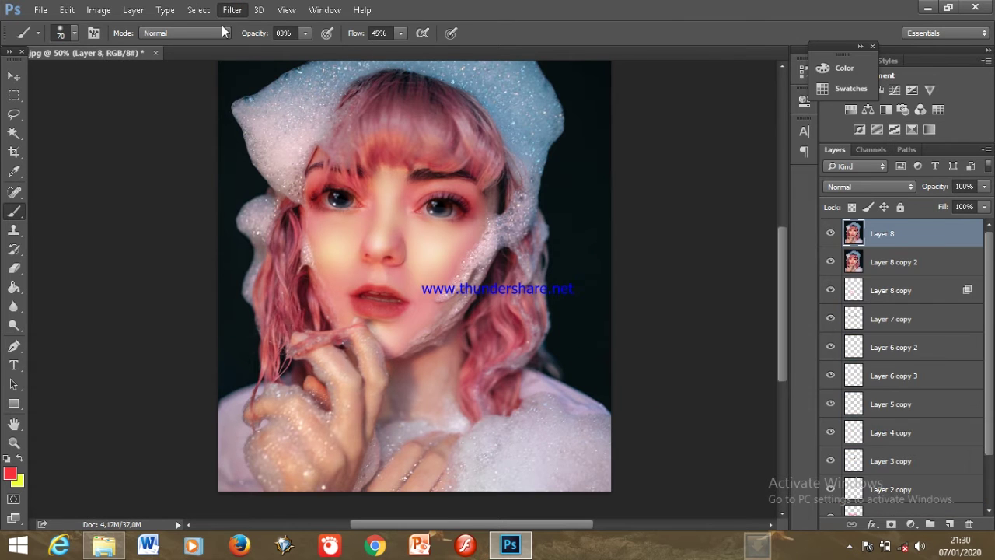
pyautogui.click(233, 9)
pyautogui.click(436, 239)
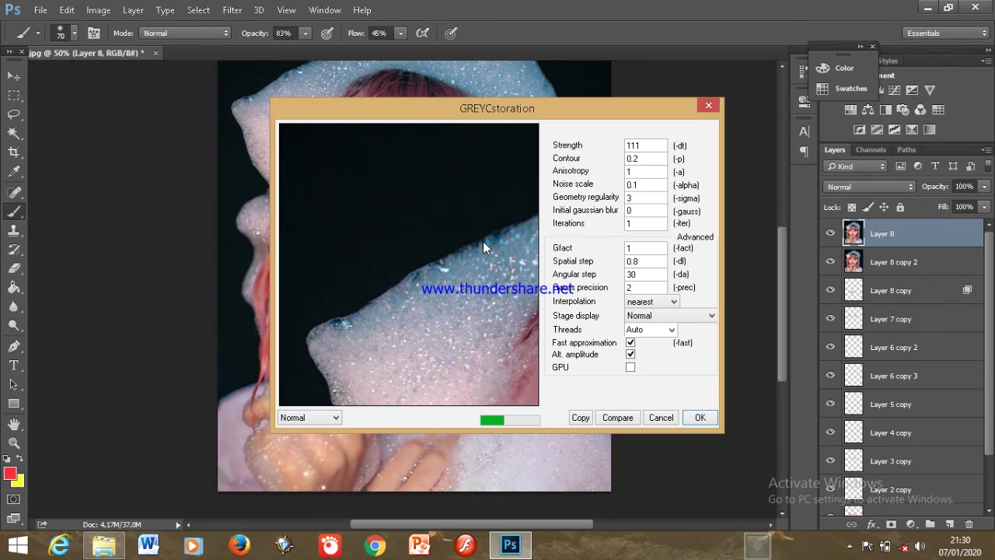
# Apply GREYCstoration smoothing to Layer 8 and zoom to 200% on the face
pyautogui.moveTo(482, 389)
pyautogui.mouseDown()
pyautogui.moveTo(430, 226)
pyautogui.moveTo(451, 206)
pyautogui.mouseUp()
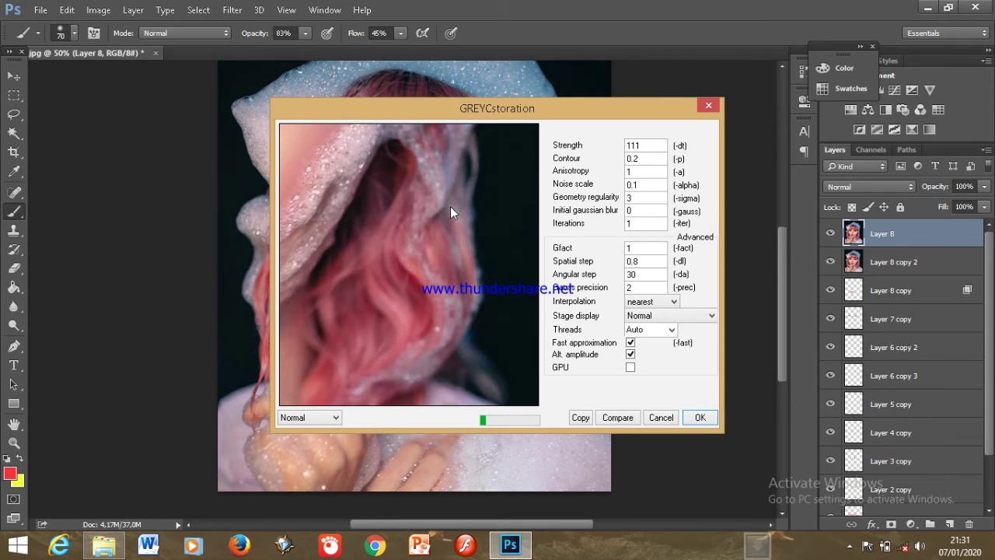
pyautogui.click(699, 417)
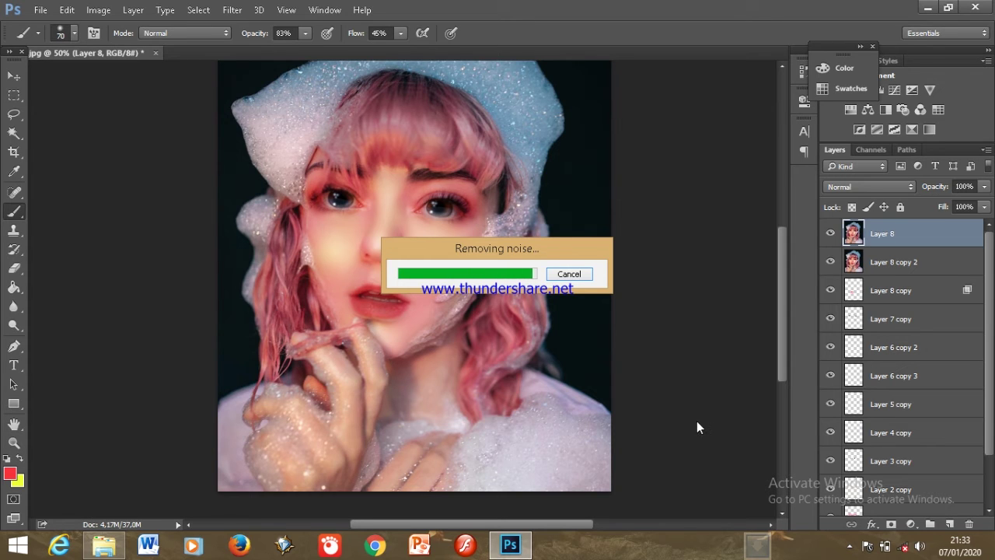
pyautogui.scroll(3, 387, 197)
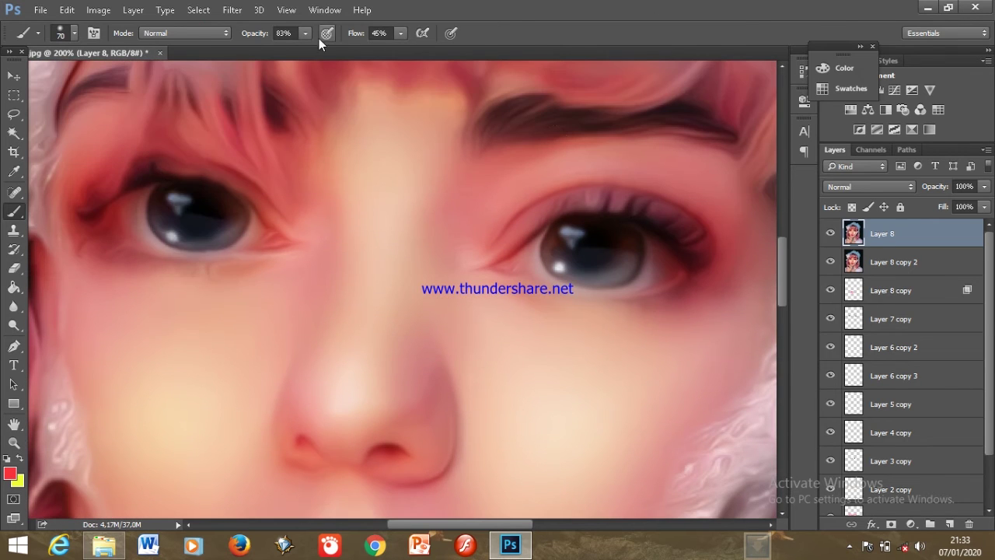
pyautogui.hotkey('shift', 'alt', 'r')
# Set the brush to Clear mode, 26% flow and size 45, and frame the nose and lips
pyautogui.click(401, 33)
pyautogui.moveTo(412, 51); pyautogui.dragTo(445, 49)
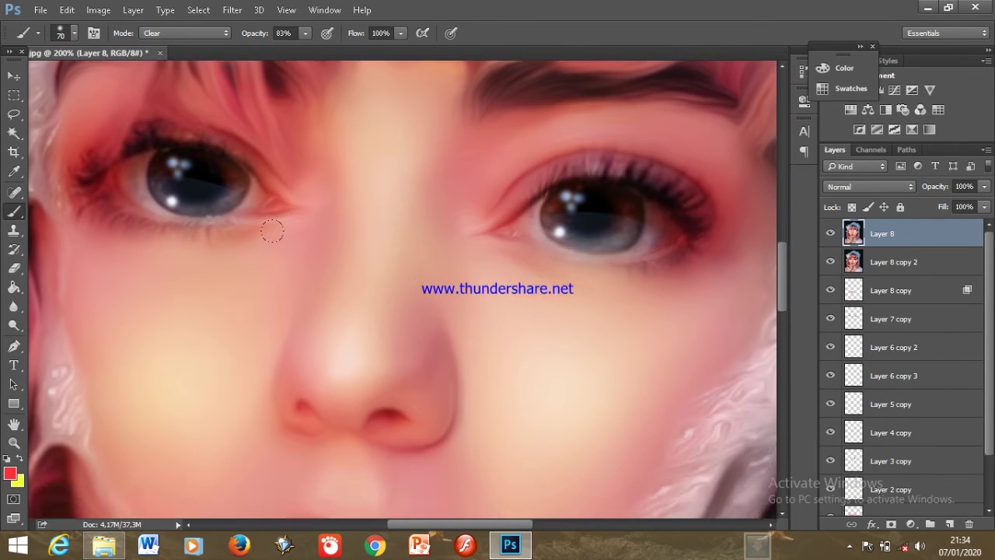
pyautogui.hotkey('shift', '2')
pyautogui.hotkey('shift', '6')
pyautogui.press('[')
pyautogui.press('[')
pyautogui.press('[')
pyautogui.scroll(-5, 291, 326)
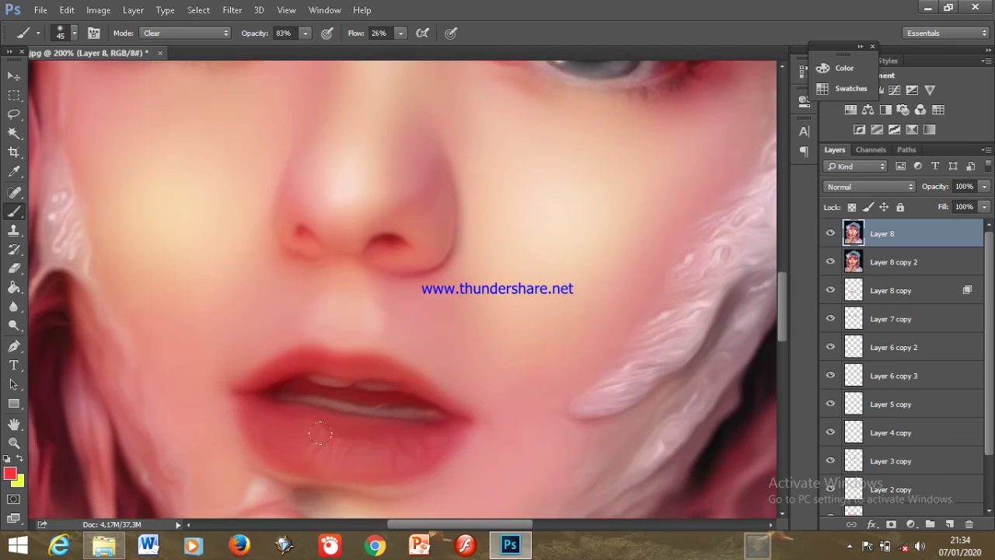
pyautogui.moveTo(273, 346); pyautogui.dragTo(364, 224)
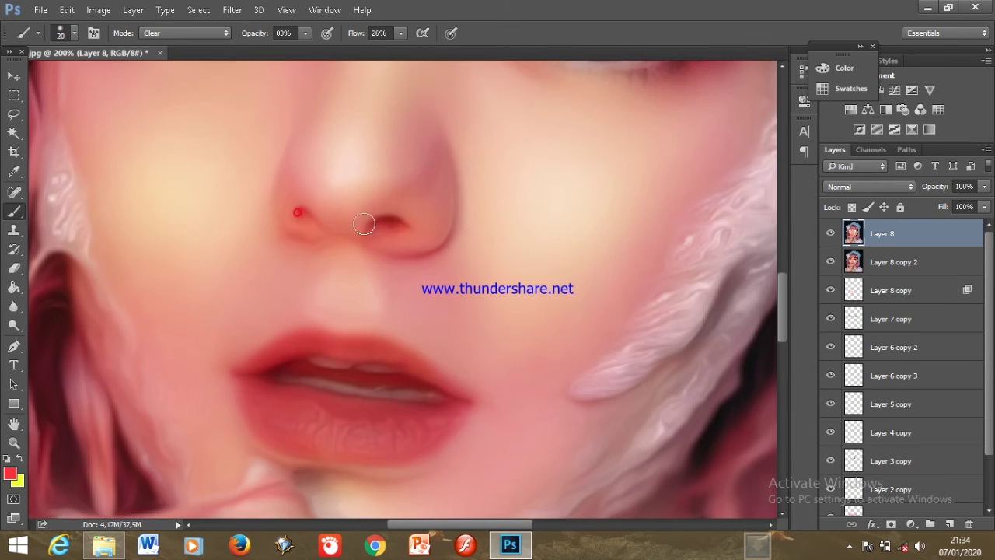
pyautogui.scroll(-2, 438, 304)
pyautogui.moveTo(96, 441); pyautogui.dragTo(400, 251)
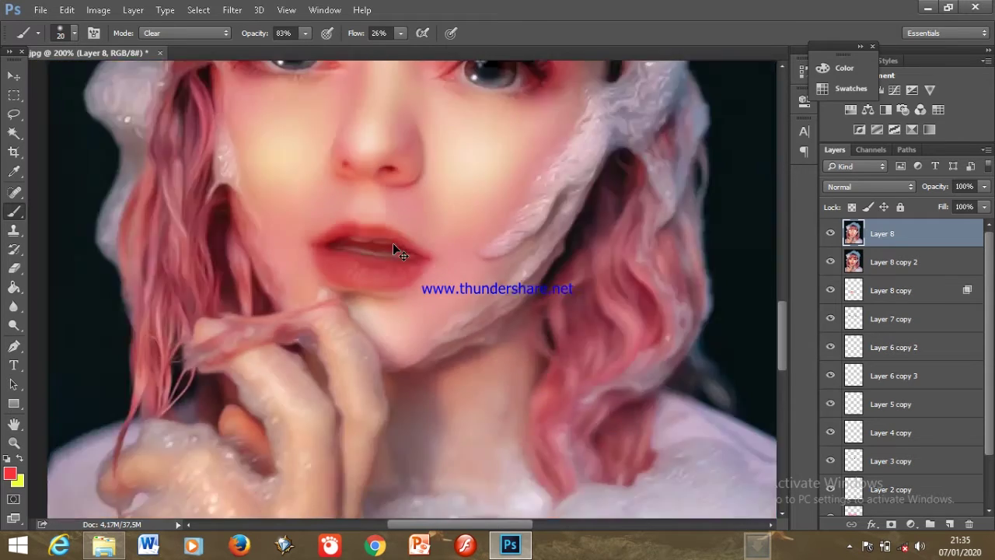
# Add a new layer and dab a white highlight on the upper lip with a size-8, low-flow brush
pyautogui.hotkey('ctrl', 'shift', 'alt', 'n')
pyautogui.click(400, 33)
pyautogui.moveTo(402, 50); pyautogui.dragTo(425, 66)
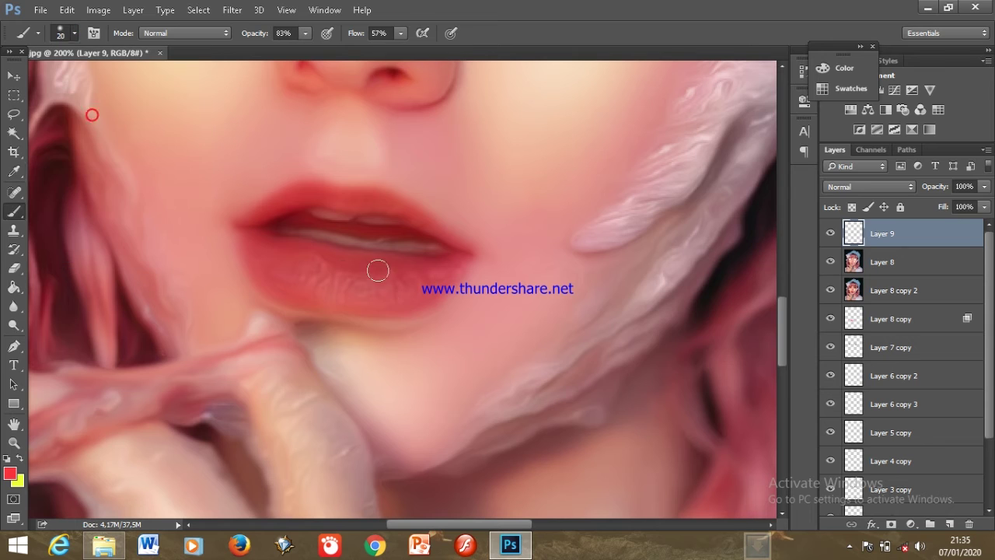
pyautogui.press('x')
pyautogui.click(334, 275)
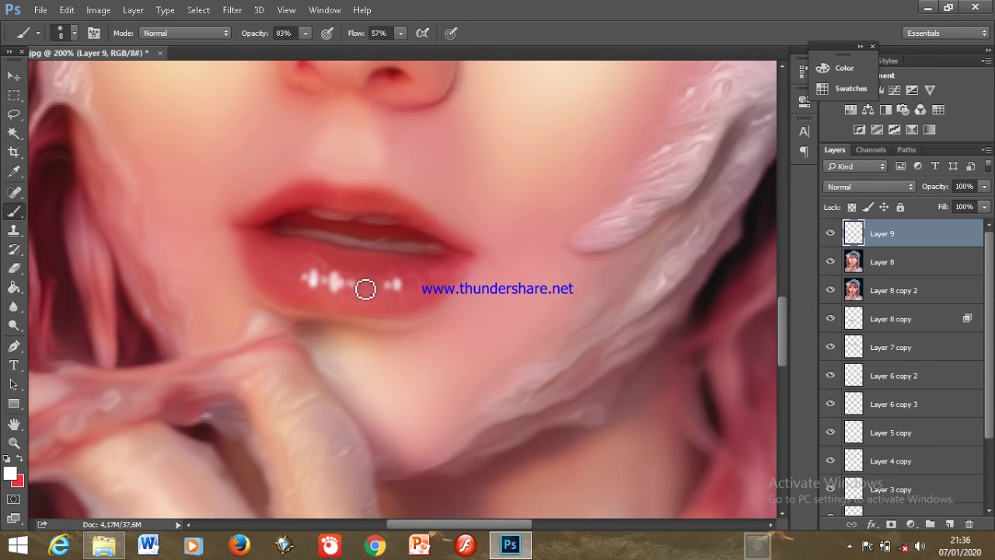
pyautogui.hotkey('shift', '1')
pyautogui.hotkey('shift', '4')
pyautogui.click(334, 193)
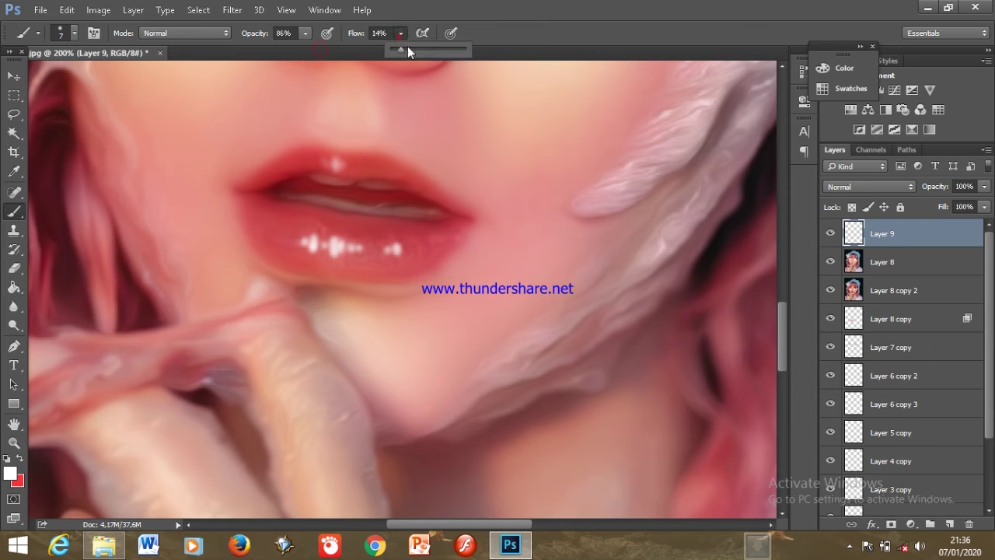
# Erase excess lip highlights with the brush in Clear mode at 60% flow, then return to Normal
pyautogui.moveTo(407, 46); pyautogui.dragTo(437, 47)
pyautogui.click(185, 33)
pyautogui.click(163, 68)
pyautogui.click(338, 237)
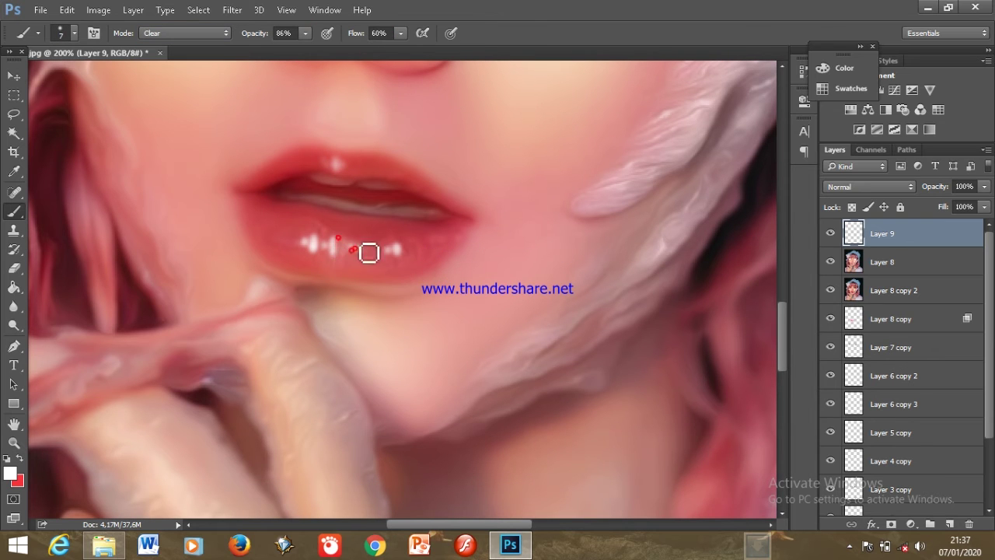
pyautogui.scroll(2, 377, 252)
pyautogui.click(185, 33)
pyautogui.click(156, 43)
# Paint white highlight dots along the lower lip at 44% brush opacity
pyautogui.press('4')
pyautogui.press('4')
pyautogui.click(350, 245)
pyautogui.click(411, 246)
pyautogui.scroll(1, 411, 246)
pyautogui.click(423, 271)
pyautogui.click(483, 270)
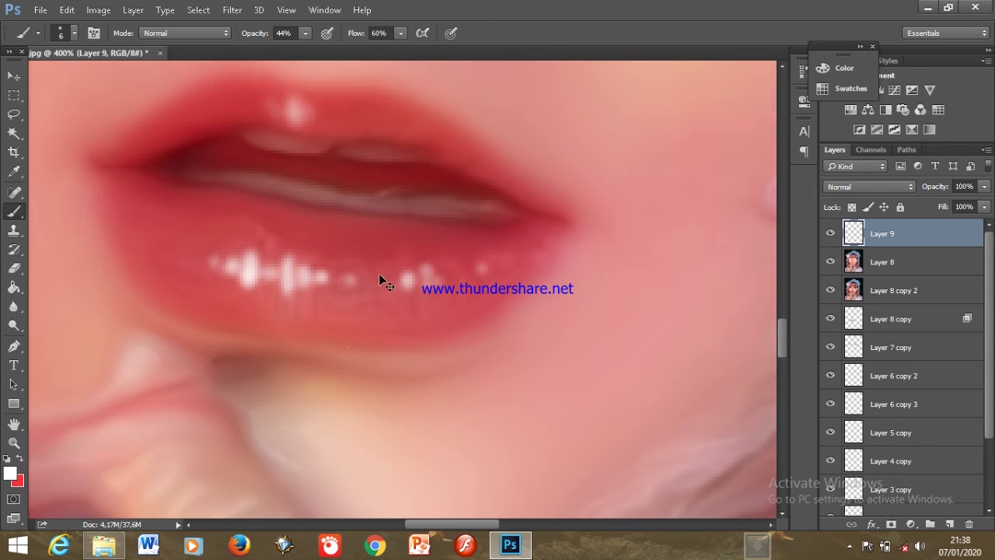
pyautogui.scroll(-4, 379, 273)
pyautogui.scroll(4, 440, 248)
# Add a full-opacity white highlight dot on the nose tip
pyautogui.press('0')
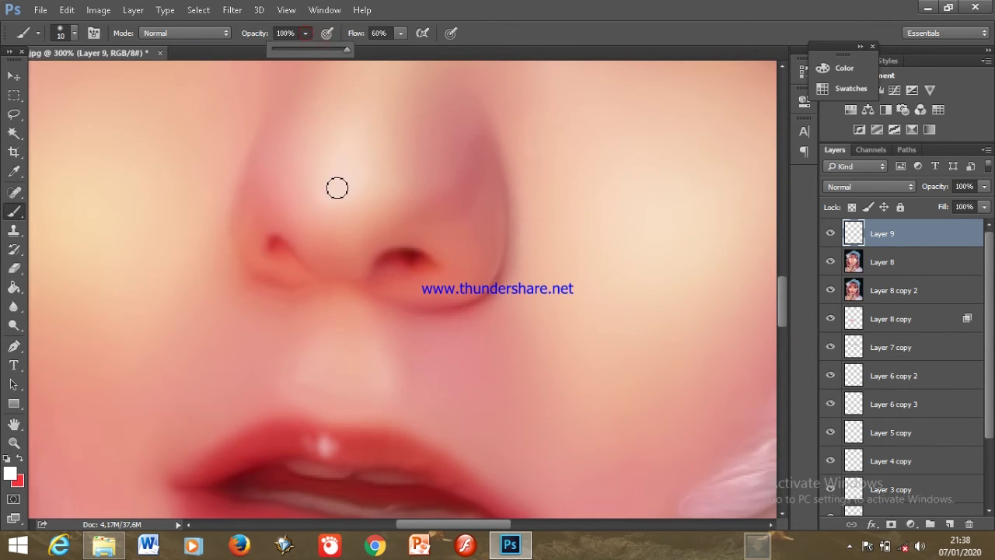
pyautogui.click(337, 186)
pyautogui.scroll(1, 337, 186)
pyautogui.hscroll(5, 414, 340)
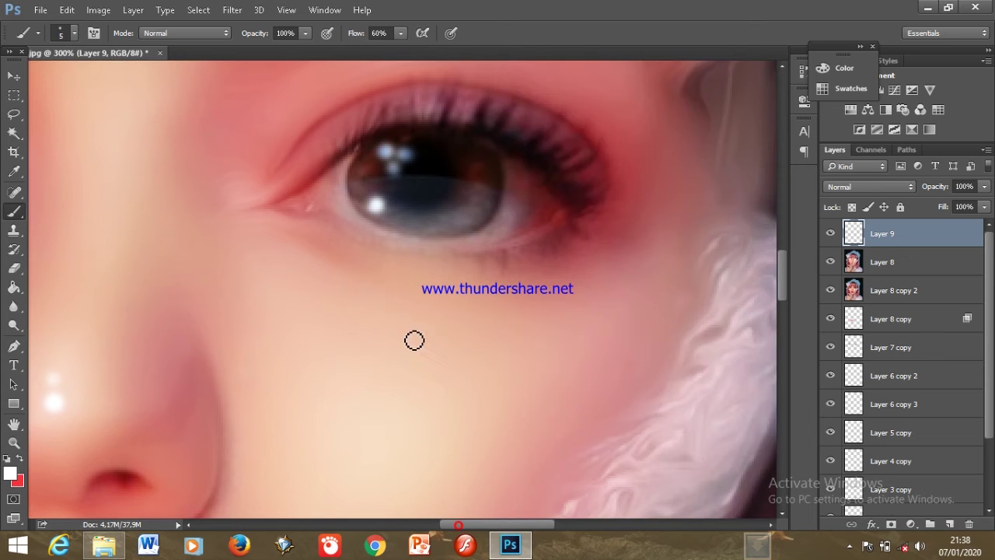
pyautogui.scroll(-2, 413, 276)
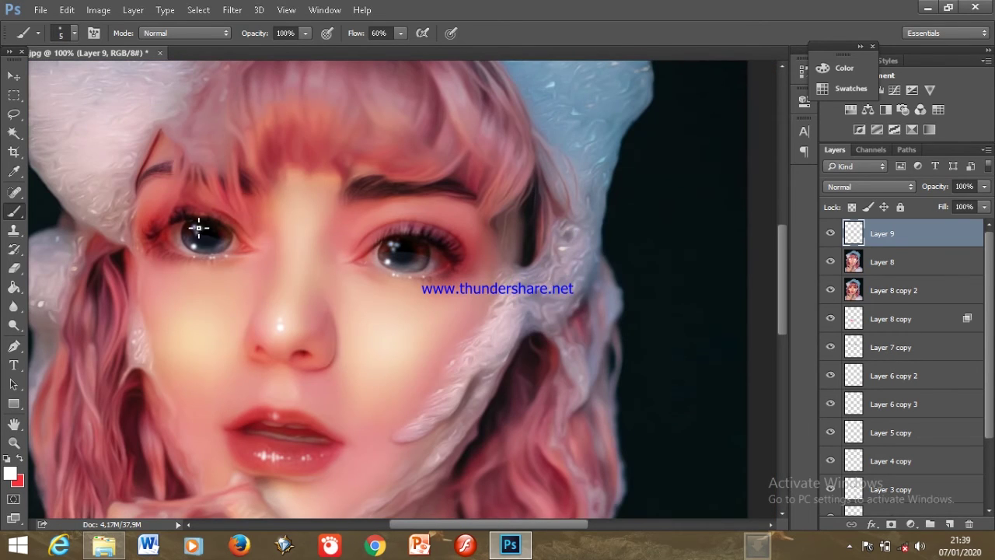
pyautogui.scroll(-3, 420, 238)
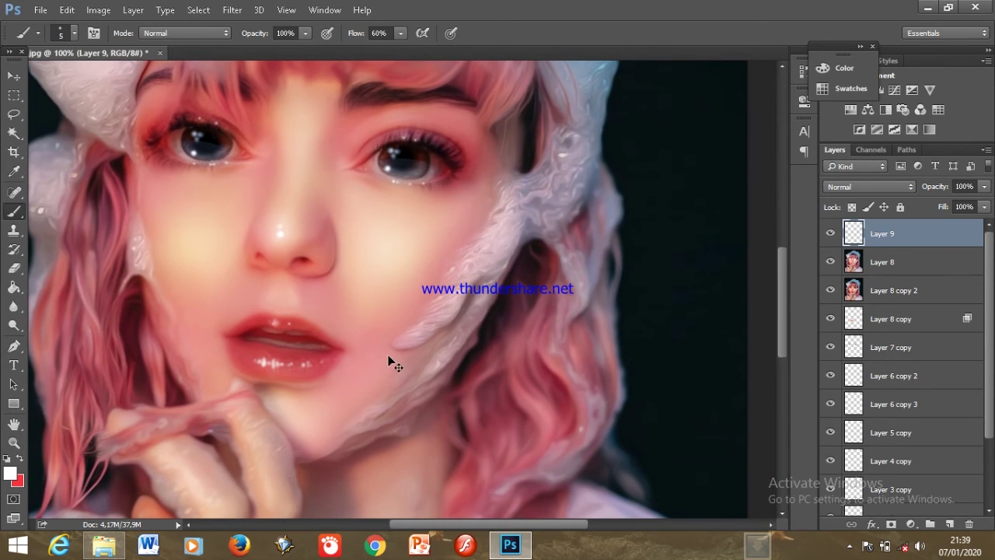
pyautogui.scroll(-2, 349, 281)
pyautogui.scroll(2, 320, 289)
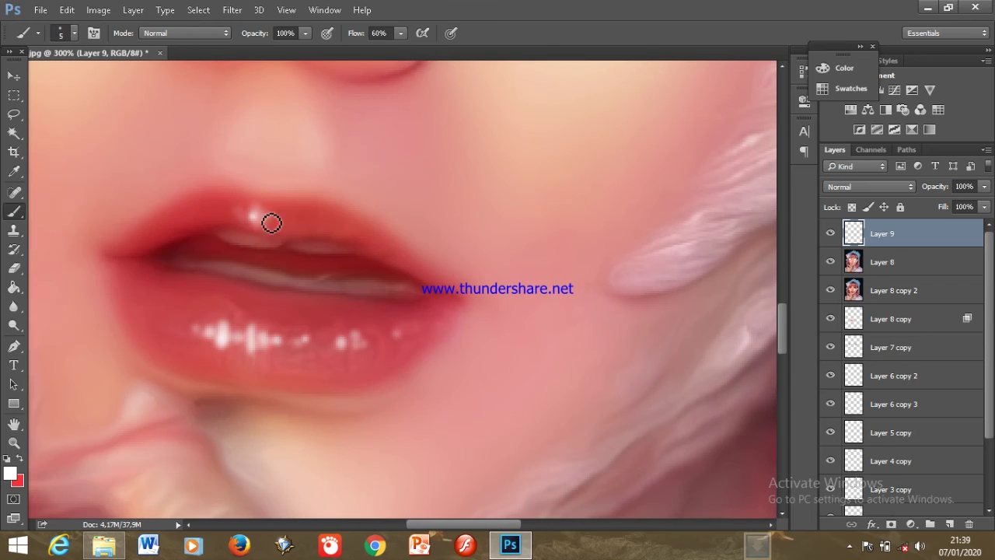
# Add Layer 10 in Pin Light blending mode, with brush opacity at 30%
pyautogui.hotkey('ctrl', 'shift', 'alt', 'n')
pyautogui.press('3')
pyautogui.click(869, 187)
pyautogui.click(855, 364)
pyautogui.scroll(-2, 306, 248)
# Set up a larger red brush at about half opacity
pyautogui.scroll(-5, 306, 249)
pyautogui.press(']')
pyautogui.press(']')
pyautogui.press(']')
pyautogui.press('x')
pyautogui.press('1')
pyautogui.press('6')
pyautogui.click(305, 33)
pyautogui.moveTo(315, 51); pyautogui.dragTo(334, 51)
# Add Layer 11 in Soft Light and paint a red warming stroke over the hand
pyautogui.hotkey('ctrl', 'shift', 'alt', 'n')
pyautogui.click(870, 187)
pyautogui.click(856, 324)
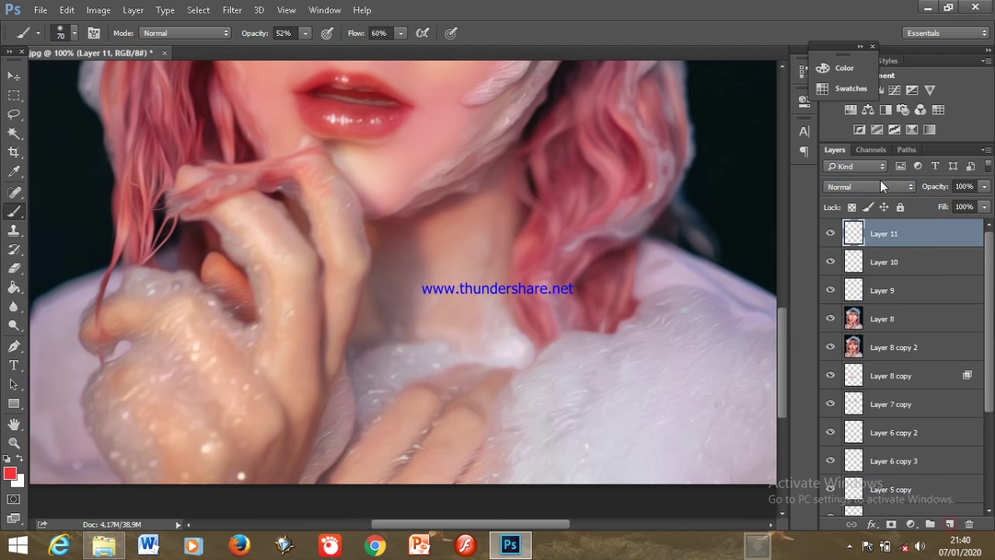
pyautogui.scroll(-1, 333, 285)
pyautogui.moveTo(288, 272); pyautogui.dragTo(268, 376)
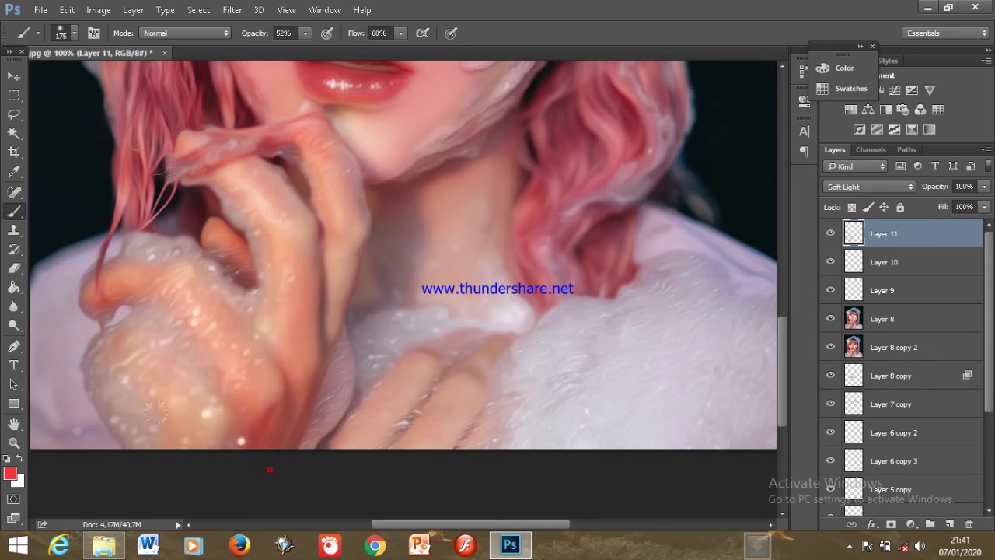
# Merge Layers 8 through 11 into one layer and duplicate it
pyautogui.hotkey('ctrl', '0')
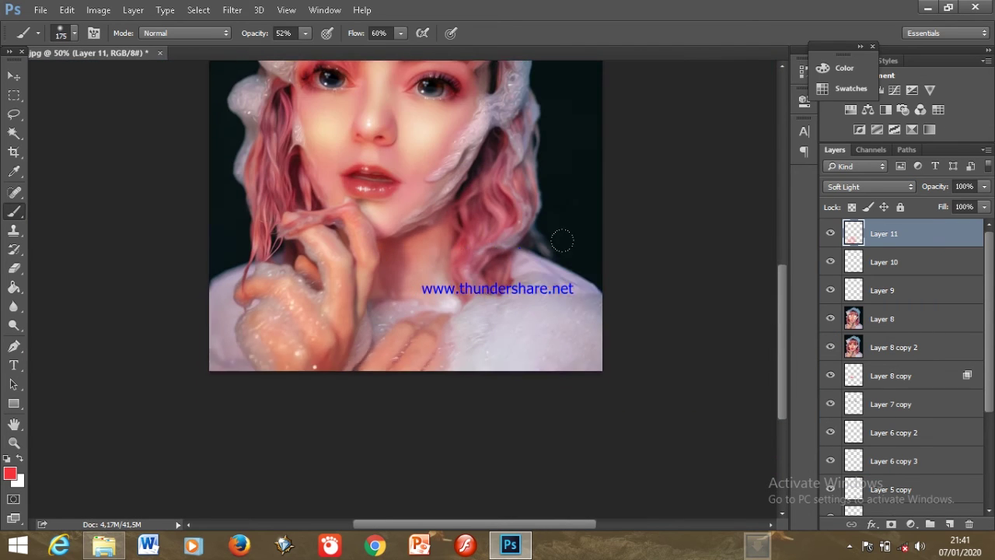
pyautogui.keyDown('shift'); pyautogui.click(917, 319); pyautogui.keyUp('shift')
pyautogui.rightClick(937, 319)
pyautogui.click(700, 422)
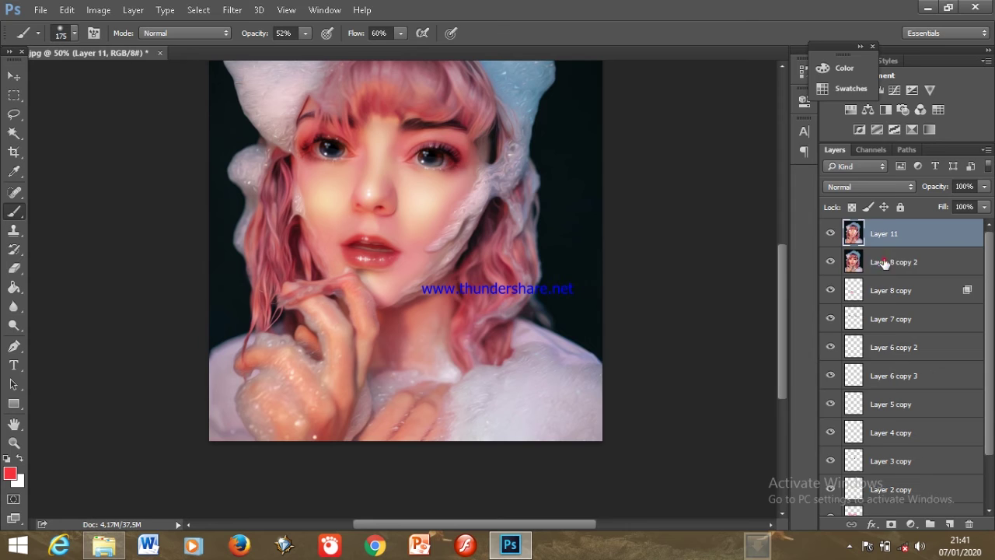
pyautogui.hotkey('ctrl', 'j')
# Smooth the top merged layer with a Filter > Noise > Median filter
pyautogui.click(902, 236)
pyautogui.click(231, 9)
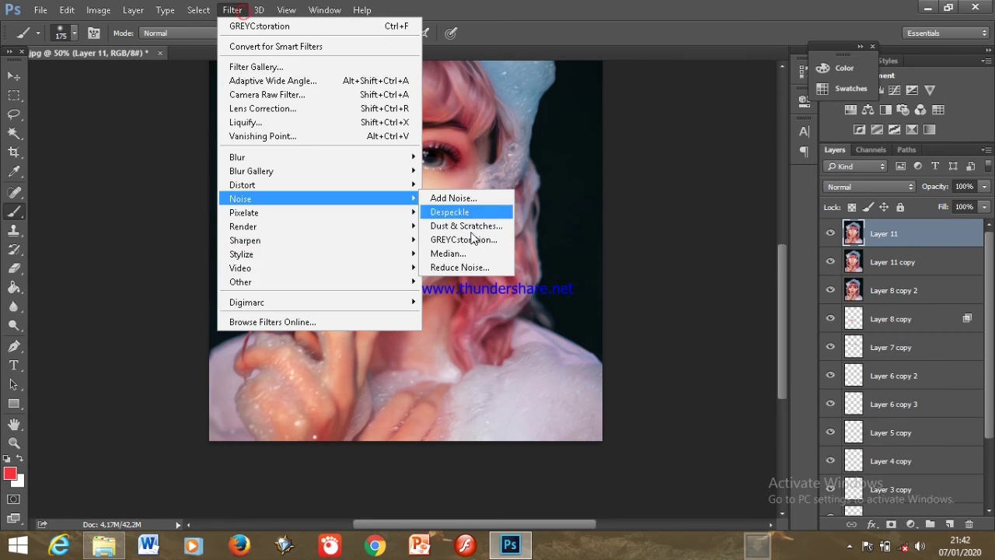
pyautogui.click(459, 262)
pyautogui.press('Return')
# Prepare the erasing brush at full flow, then add a new layer for sparkles
pyautogui.press('b')
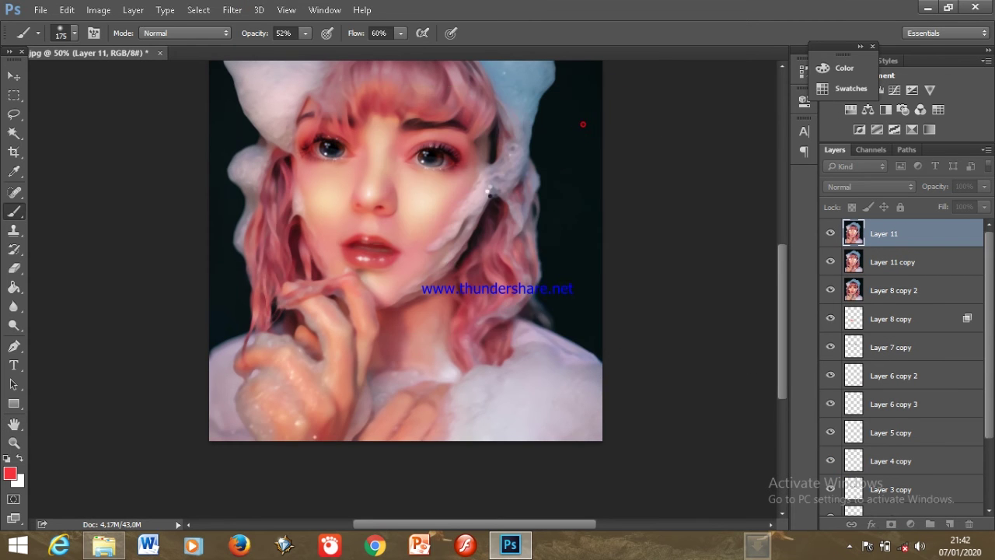
pyautogui.click(305, 33)
pyautogui.moveTo(401, 33); pyautogui.dragTo(424, 48)
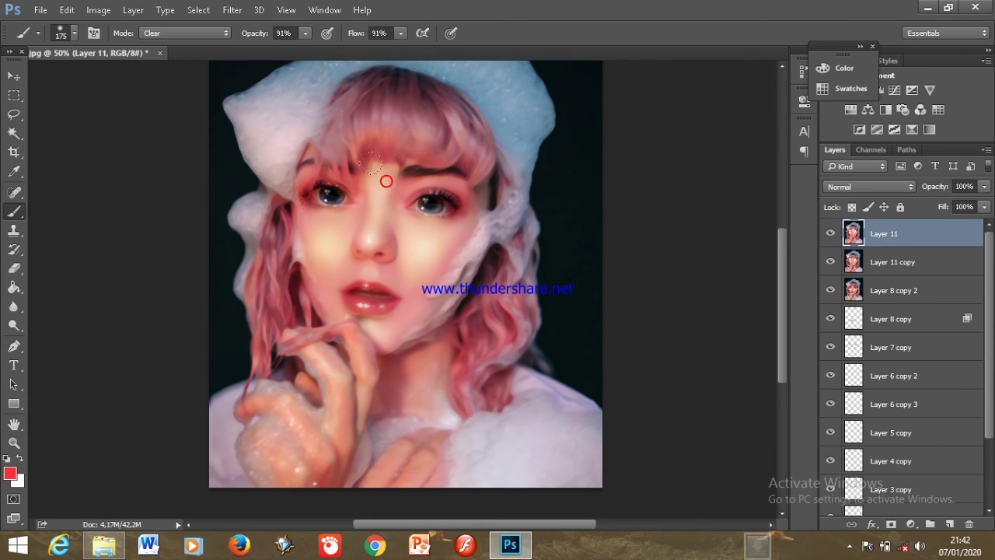
pyautogui.hotkey('shift', '0')
pyautogui.hotkey('ctrl', '+')
pyautogui.press('v')
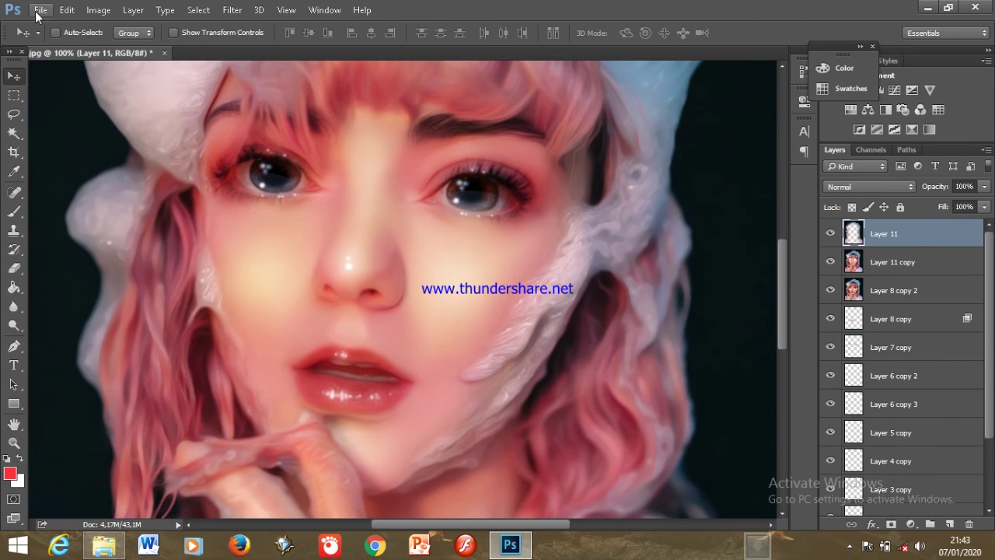
pyautogui.hotkey('ctrl', 'shift', 'alt', 'n')
# Stamp white size-54 sparkle-brush stars on the dark background and merge them into Layer 11
pyautogui.click(14, 212)
pyautogui.press('x')
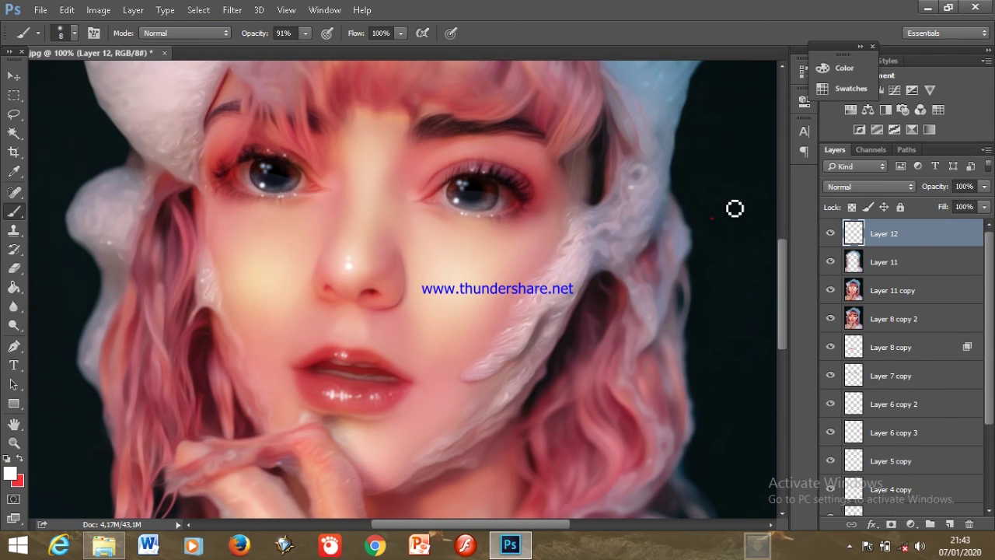
pyautogui.hotkey('ctrl', '-')
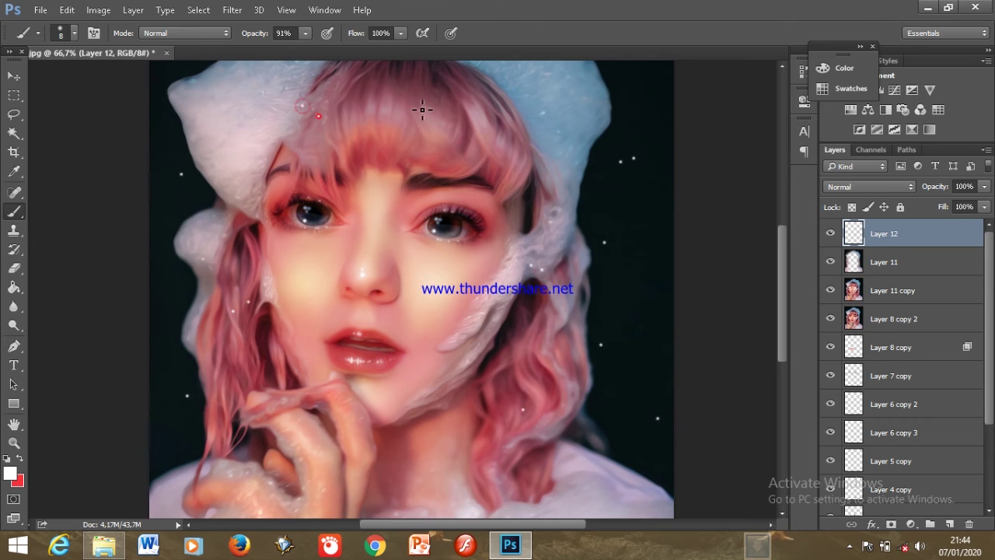
pyautogui.click(74, 33)
pyautogui.doubleClick(110, 226)
pyautogui.click(74, 32)
pyautogui.doubleClick(194, 194)
pyautogui.click(617, 242)
pyautogui.press('Delete')
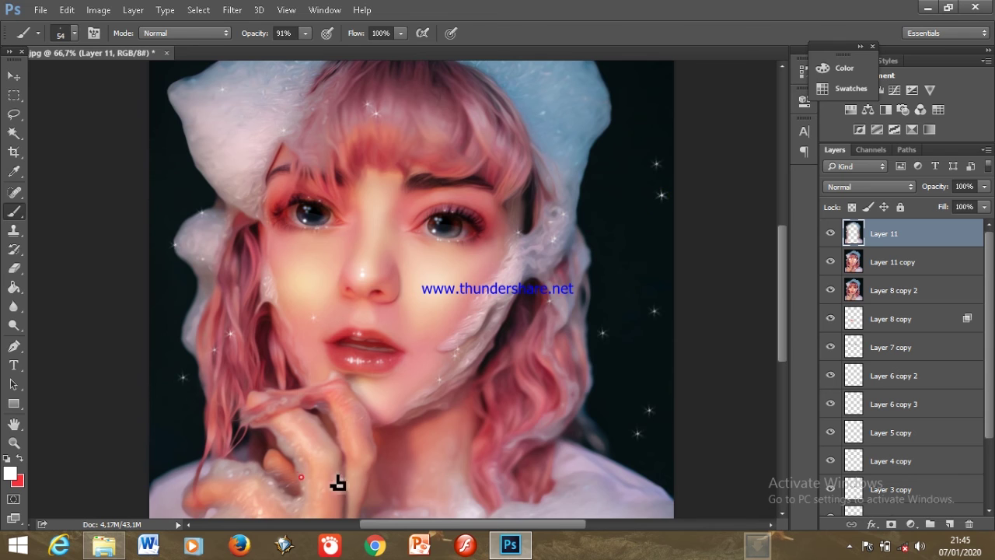
pyautogui.hotkey('ctrl', '-')
pyautogui.click(950, 525)
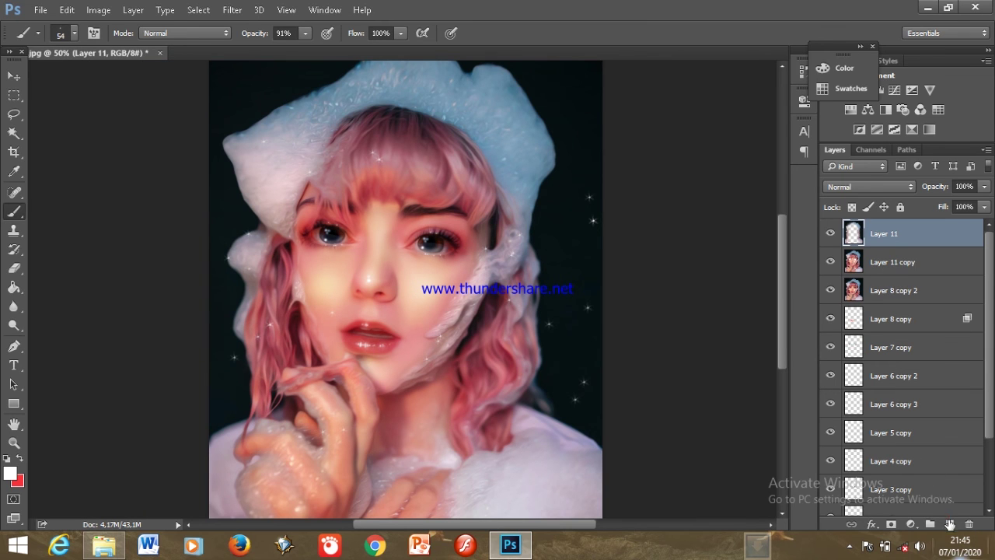
# Paint an orange-yellow glow along the left edge with a soft round brush on Soft Light Layer 12
pyautogui.click(849, 546)
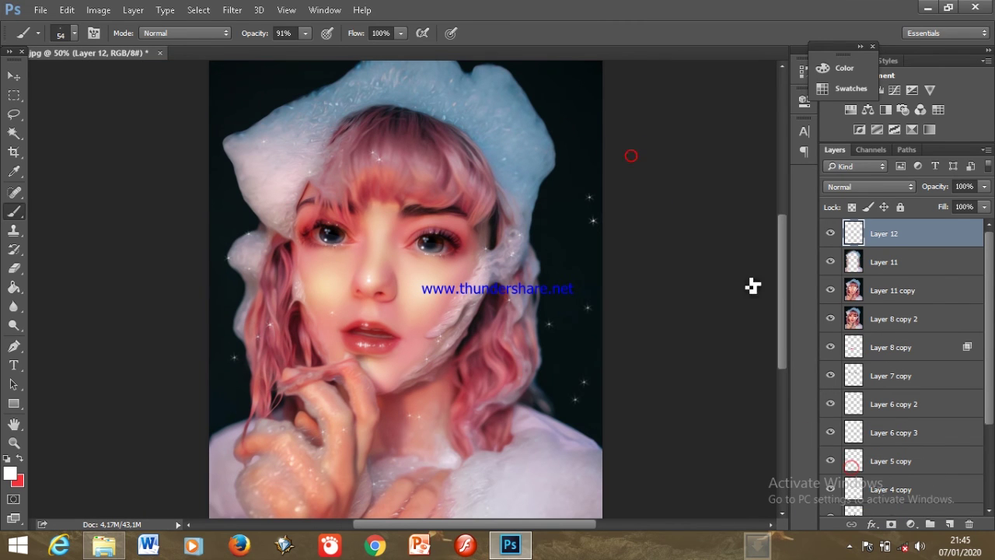
pyautogui.click(74, 32)
pyautogui.click(10, 474)
pyautogui.click(940, 142)
pyautogui.moveTo(256, 117); pyautogui.dragTo(257, 404)
pyautogui.click(869, 186)
pyautogui.click(259, 156)
# Paint a large pale yellow wash with a greatly enlarged brush, blended as Soft Light
pyautogui.hotkey('ctrl', 'alt', 'z')
pyautogui.hotkey('ctrl', 'alt', 'z')
pyautogui.press(']')
pyautogui.press(']')
pyautogui.press(']')
pyautogui.click(10, 474)
pyautogui.click(940, 145)
pyautogui.click(376, 300)
pyautogui.click(870, 187)
pyautogui.click(848, 346)
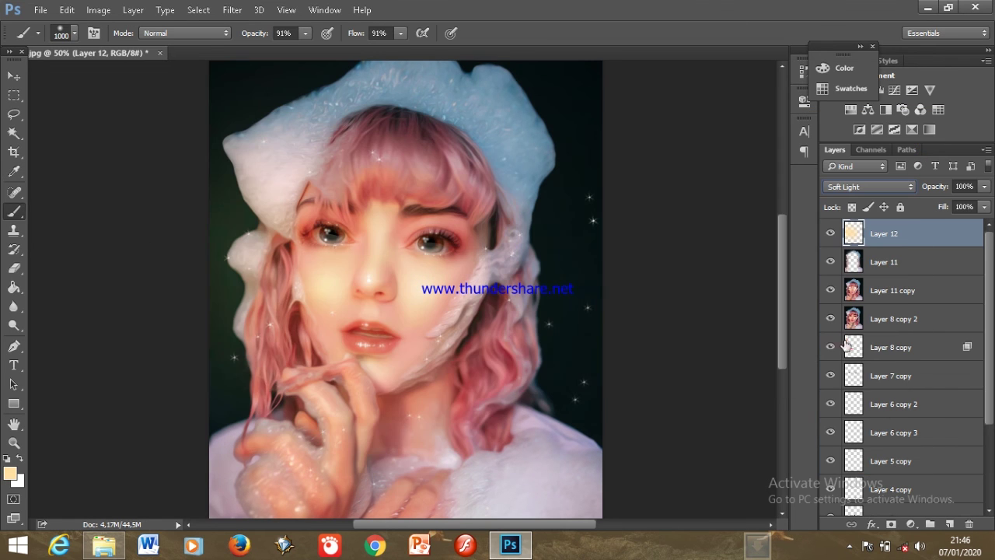
# Add a light blue wash and lower Layer 12 opacity to 75%
pyautogui.click(10, 474)
pyautogui.click(695, 155)
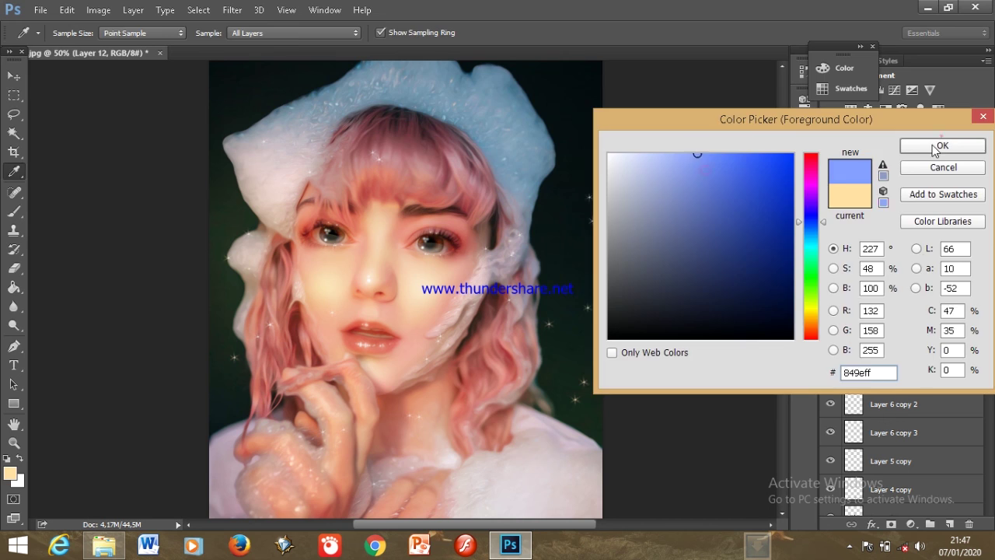
pyautogui.click(938, 142)
pyautogui.click(225, 436)
pyautogui.hotkey('ctrl', '-')
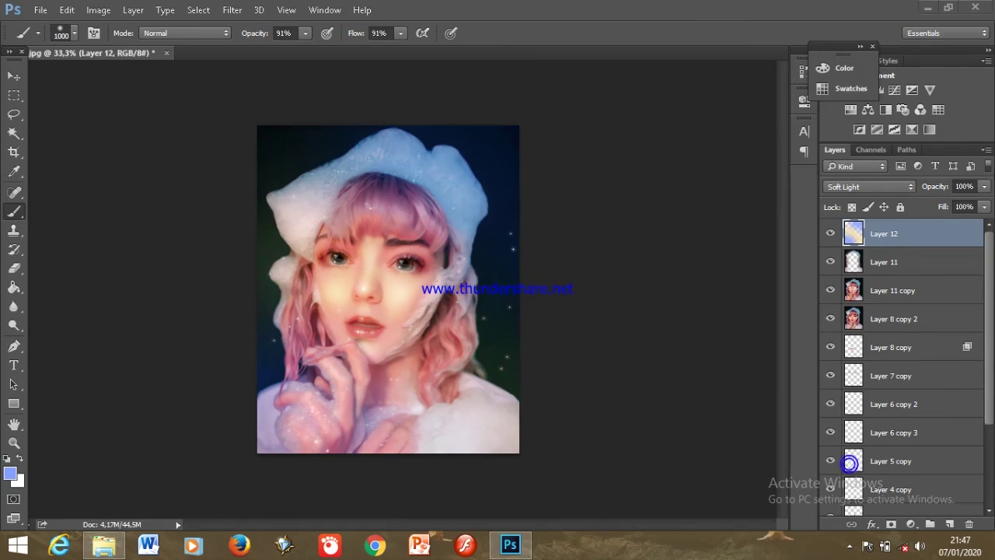
pyautogui.click(983, 186)
pyautogui.moveTo(963, 206); pyautogui.dragTo(955, 204)
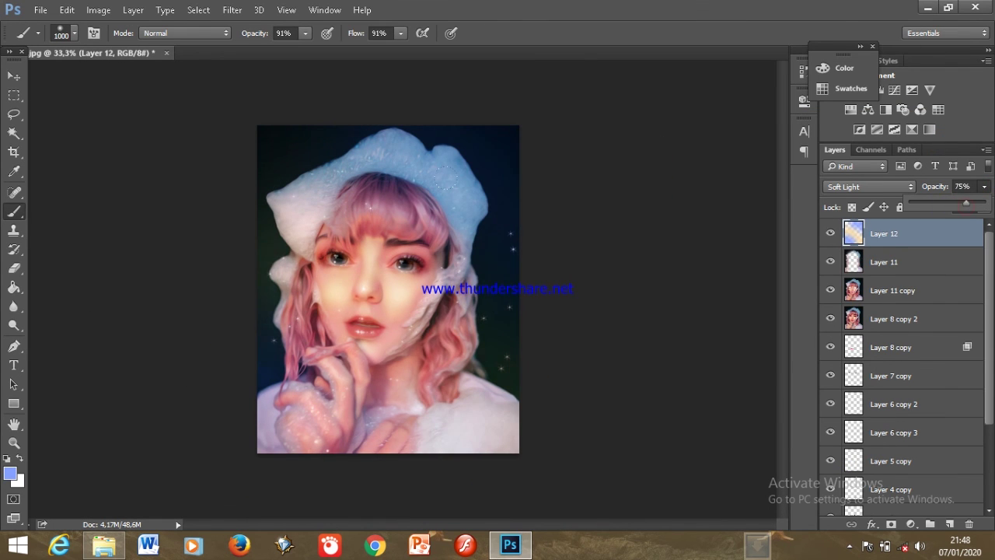
# Load dark blue on a 900 px brush at 29% flow
pyautogui.hotkey('ctrl', '+')
pyautogui.scroll(-3, 389, 288)
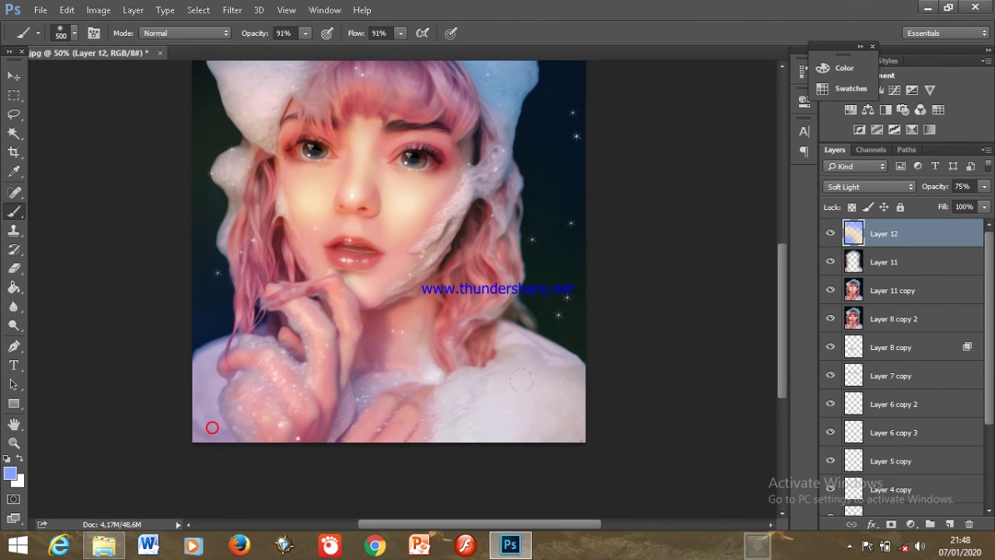
pyautogui.scroll(4, 389, 287)
pyautogui.press(']')
pyautogui.click(10, 474)
pyautogui.click(785, 200)
pyautogui.click(943, 146)
pyautogui.press(']')
pyautogui.press(']')
pyautogui.press(']')
pyautogui.hotkey('shift', '2')
pyautogui.hotkey('shift', '9')
pyautogui.scroll(-1, 635, 264)
pyautogui.scroll(-2, 635, 264)
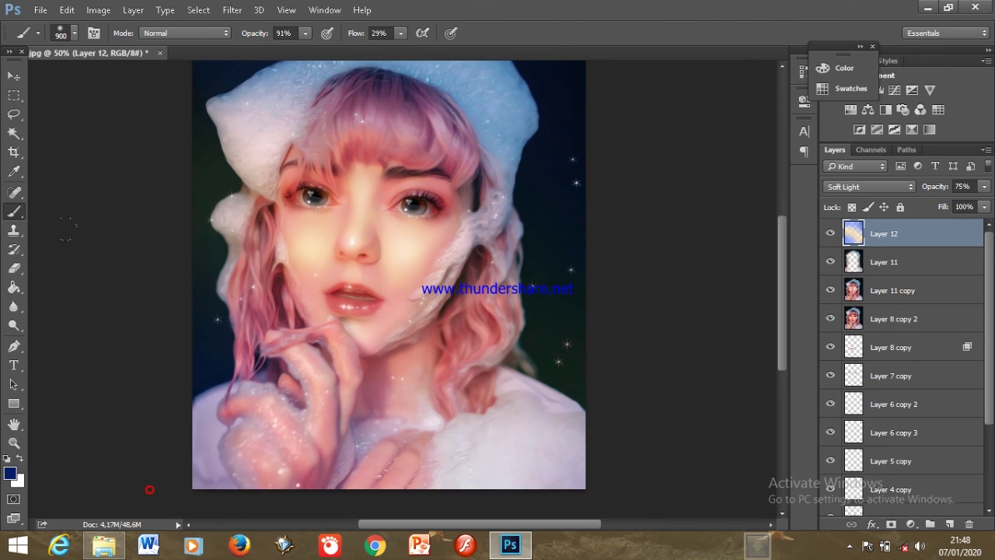